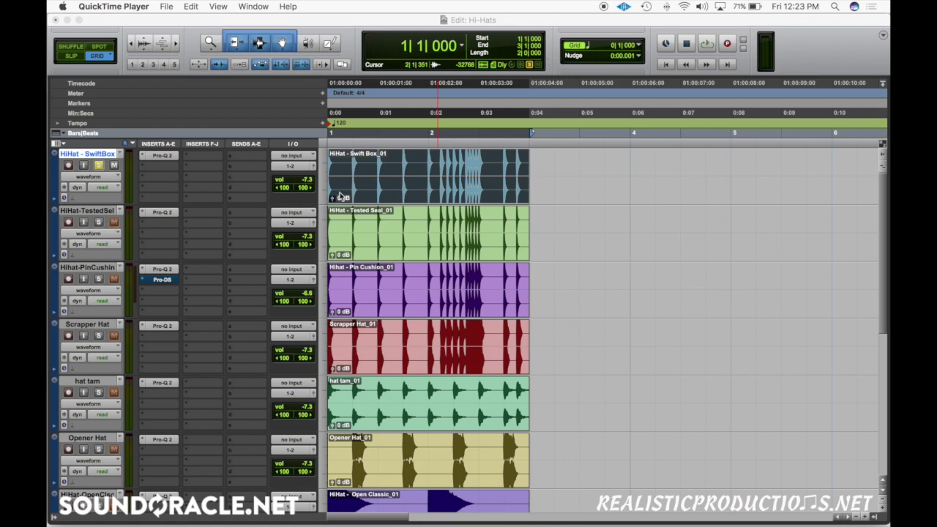
- Look through the session's hi-hat, open-hat, crash, HH and overhead tracks by selecting their clips one after another
click(392, 260)
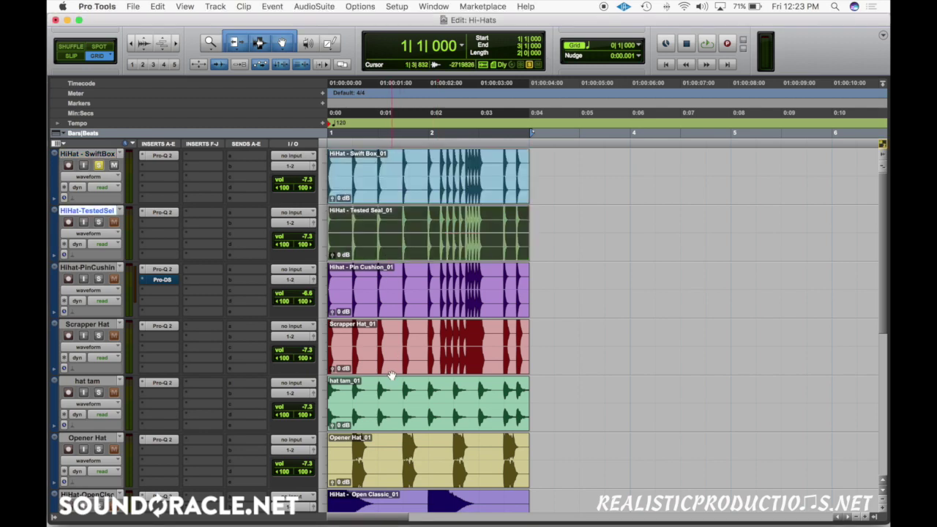
click(457, 416)
scroll(457, 415, down, 2)
click(427, 361)
click(423, 418)
scroll(424, 418, down, 4)
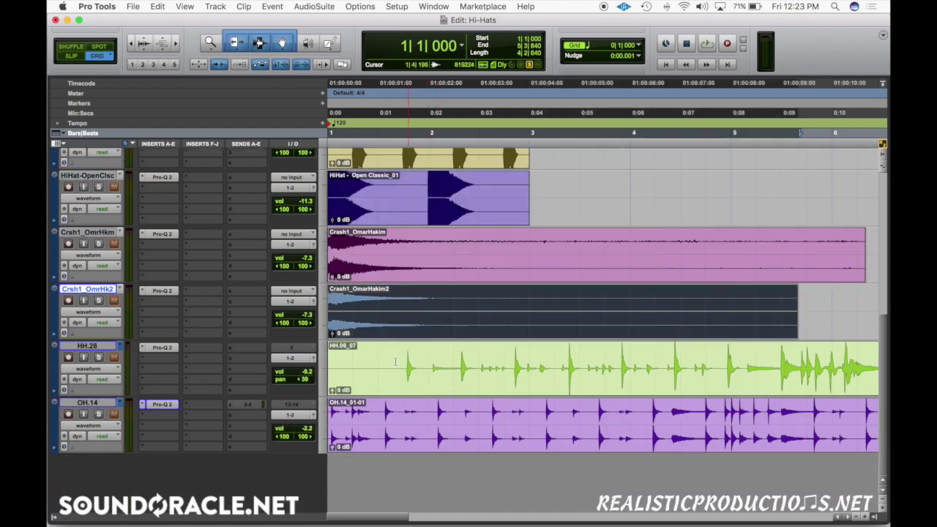
click(401, 362)
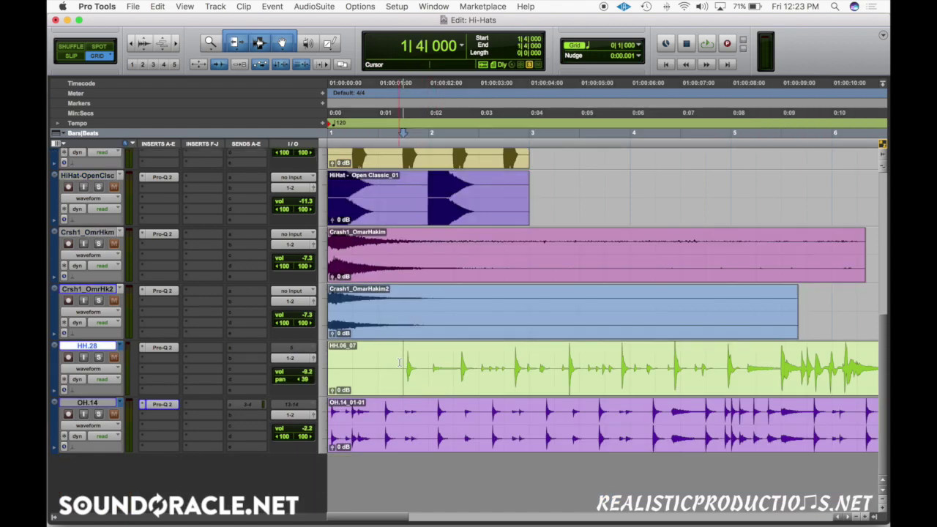
click(434, 444)
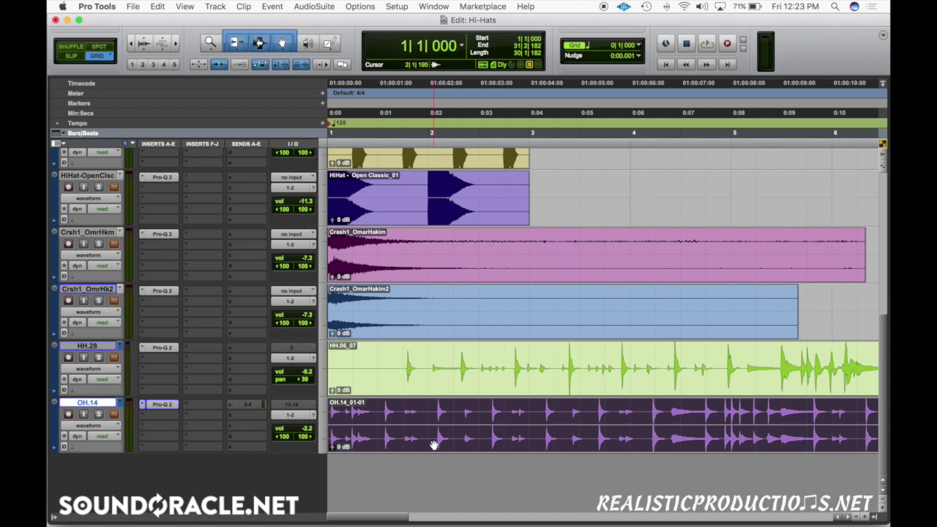
scroll(435, 444, up, 10)
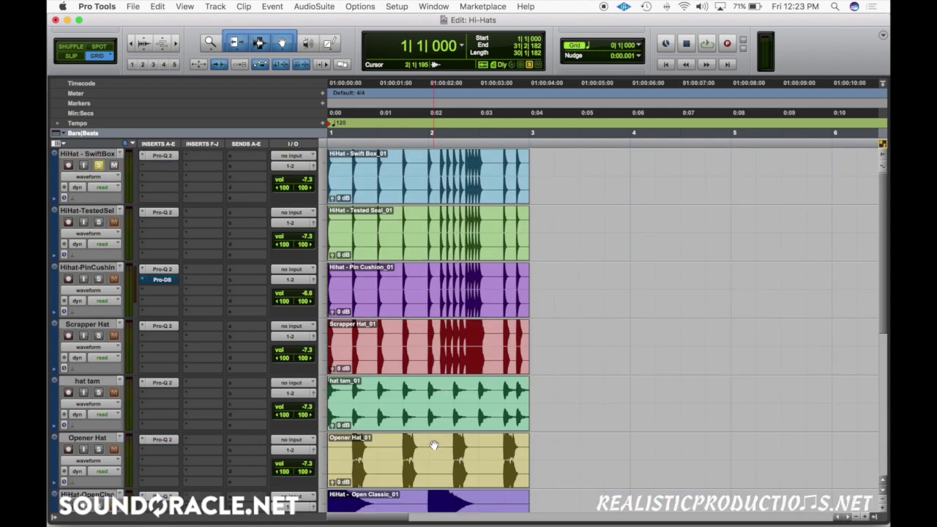
- Open the Pro-Q 2 equalizer on the HiHat - Swift Box track and play its clip to examine the frequency spectrum
click(469, 196)
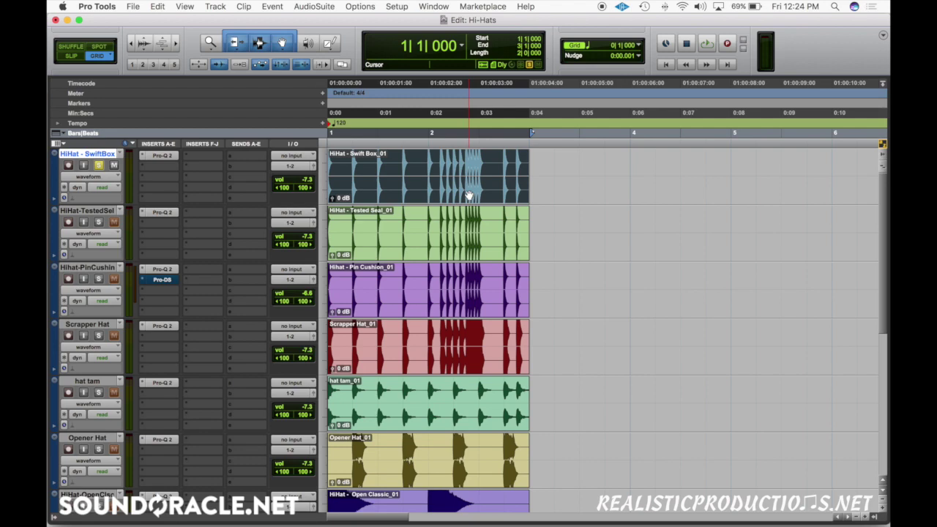
click(162, 156)
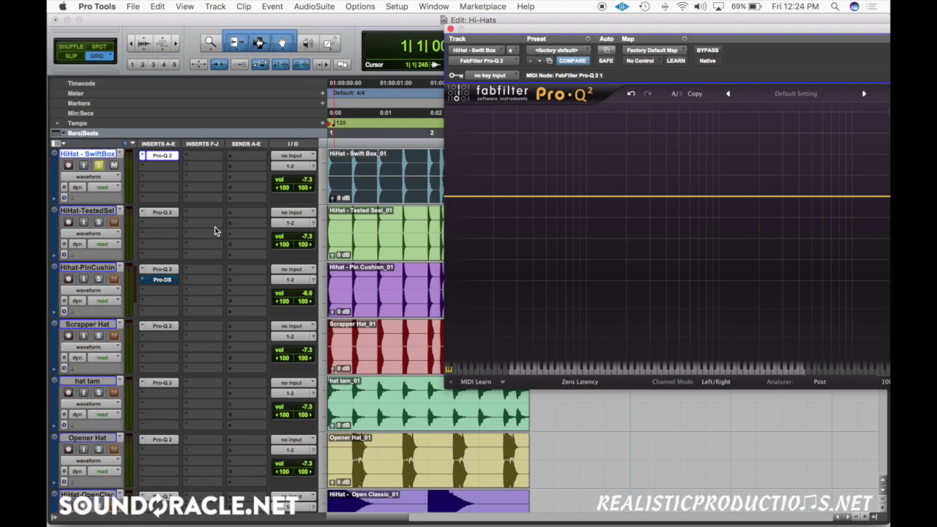
key(space)
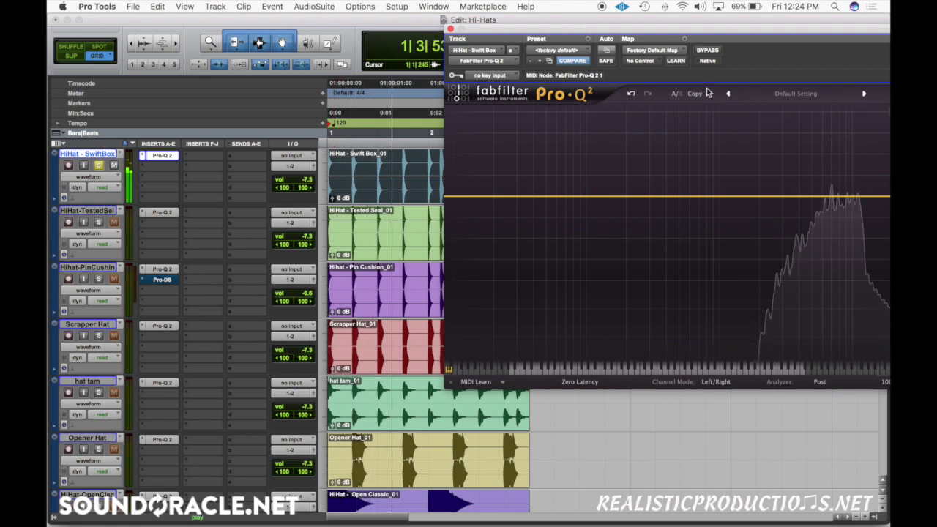
drag(766, 31, 614, 34)
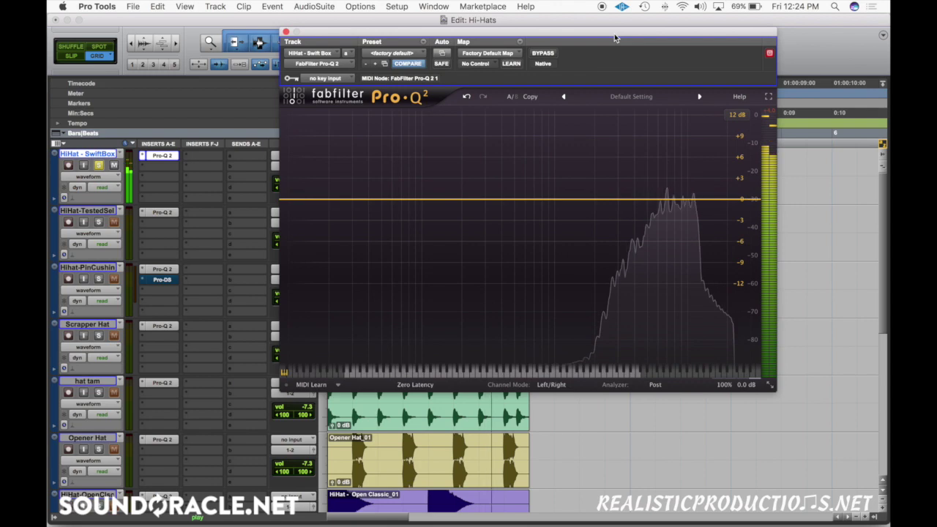
key(space)
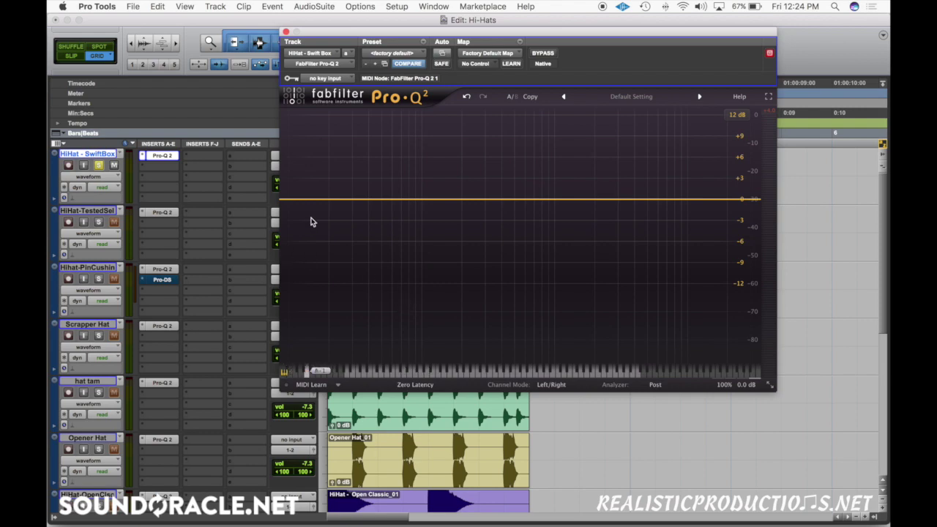
key(space)
key(space)
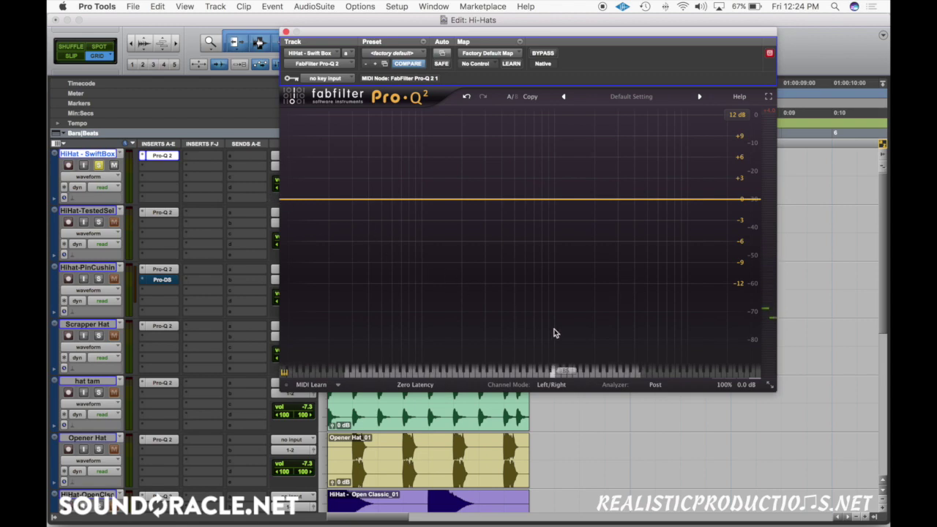
- Add a 12 dB/oct low cut band with its cutoff just below the hi-hat's frequency content and audition it
drag(291, 196, 534, 202)
key(space)
scroll(535, 202, up, 2)
key(space)
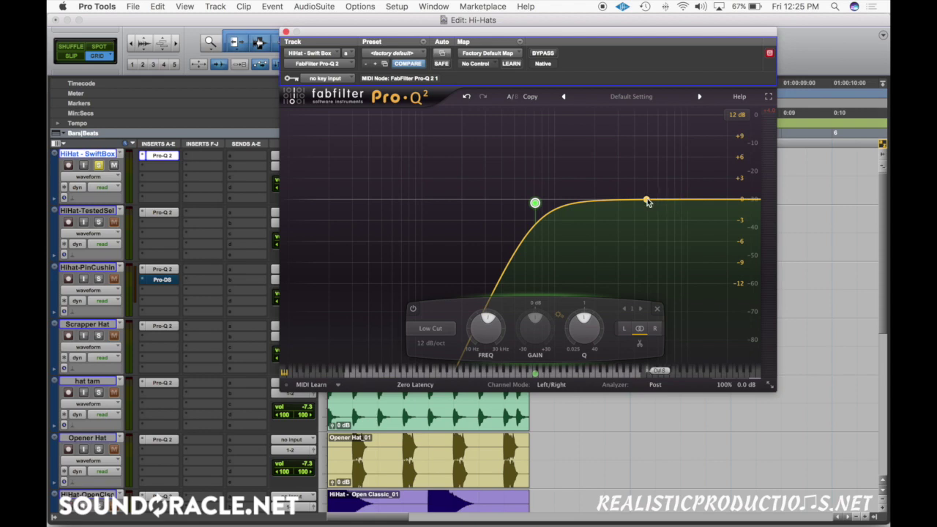
- Add a narrow bell band at about 4013 Hz with roughly +5.8 dB of gain and a Q of about 8.3
drag(647, 198, 634, 161)
scroll(645, 190, up, 5)
key(space)
key(space)
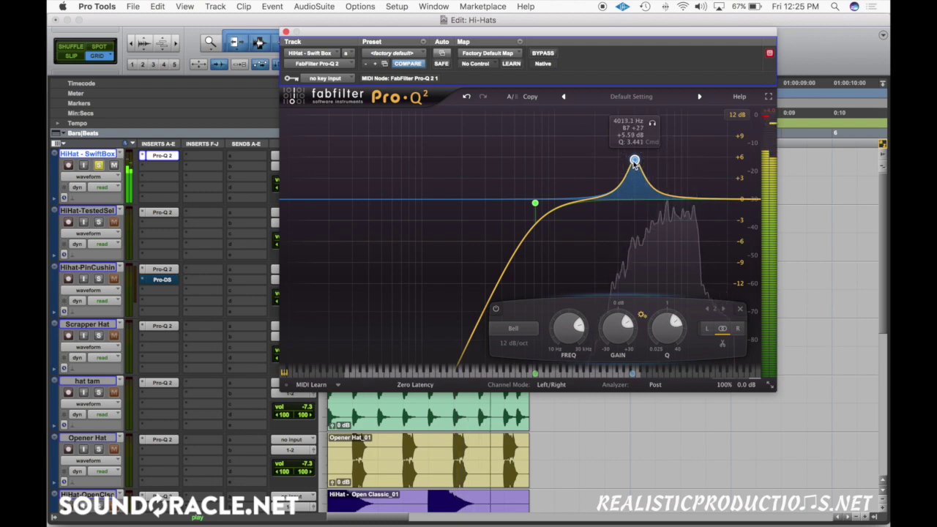
scroll(635, 161, up, 3)
scroll(635, 161, up, 3)
- Solo the 4 kHz bell band during playback and fine-tune its frequency to about 4029 Hz
click(652, 123)
key(space)
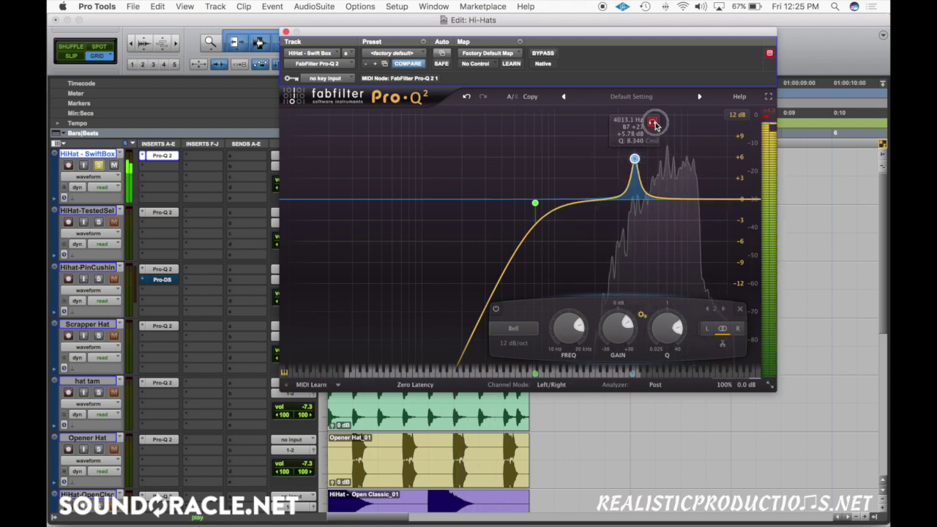
drag(654, 126, 654, 126)
key(space)
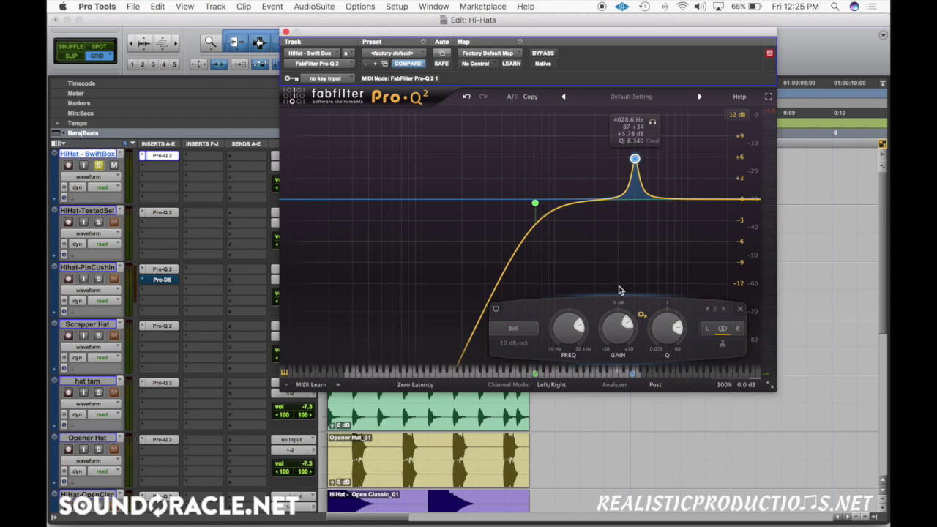
- Boost the 4 kHz band's gain to about +29 dB while listening and bring it back down to a slight boost
mouse_move(616, 331)
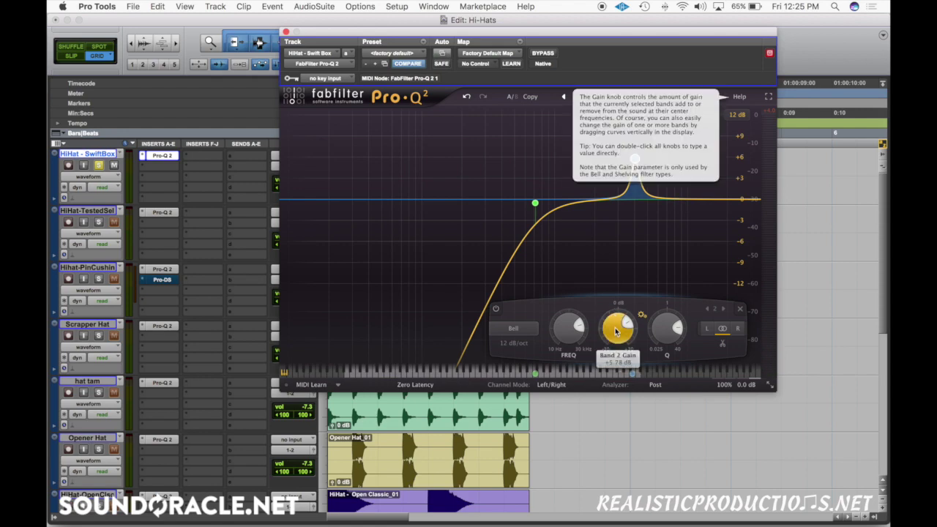
scroll(616, 331, up, 5)
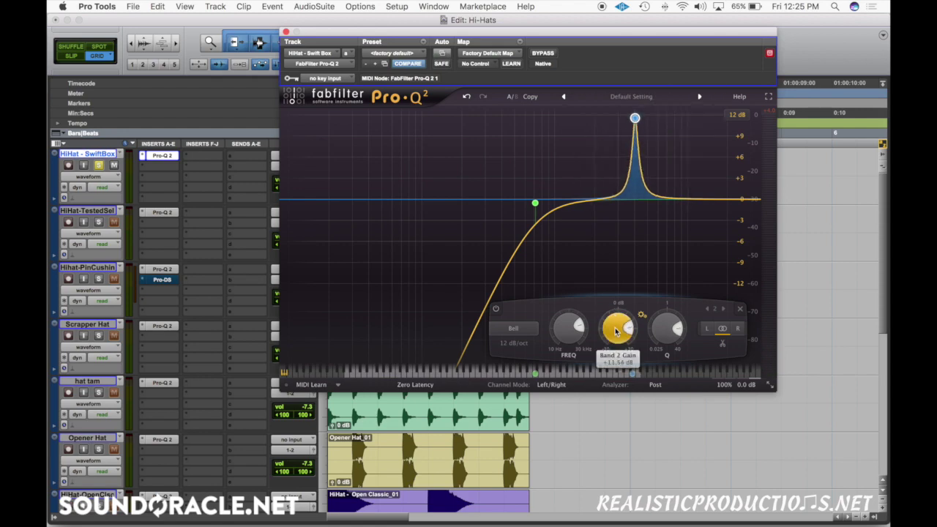
key(space)
scroll(616, 331, up, 6)
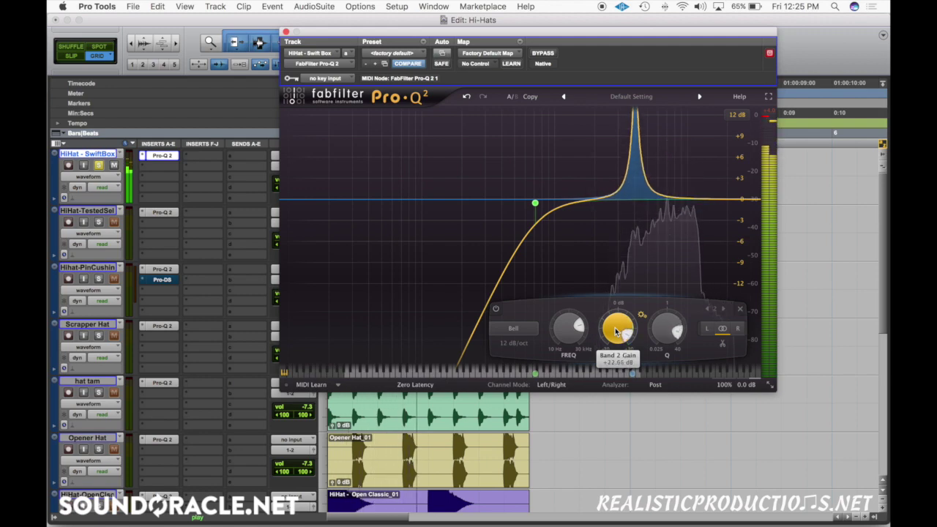
scroll(616, 331, up, 10)
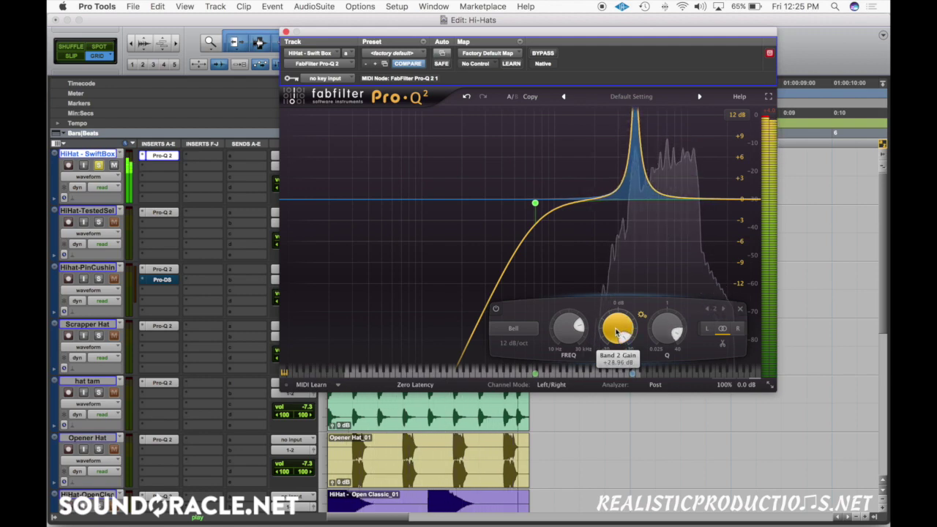
scroll(616, 331, down, 10)
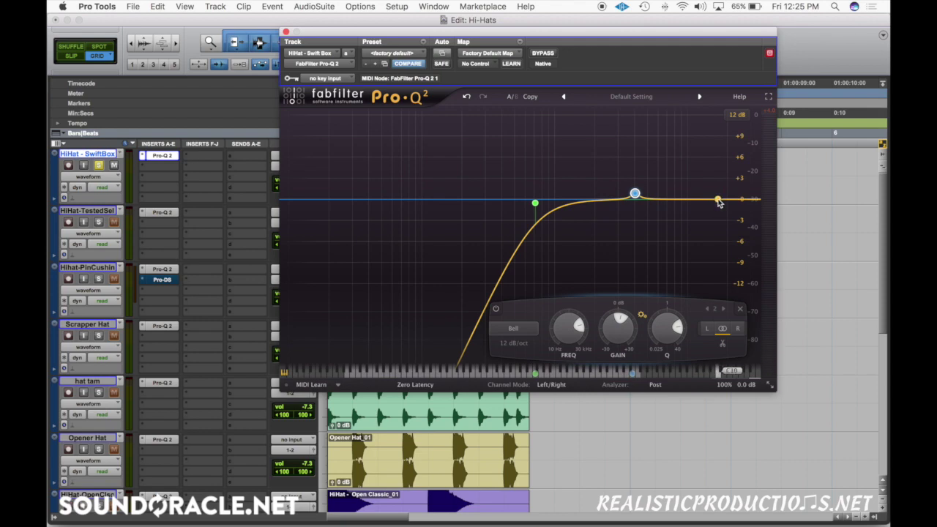
click(714, 198)
right_click(707, 196)
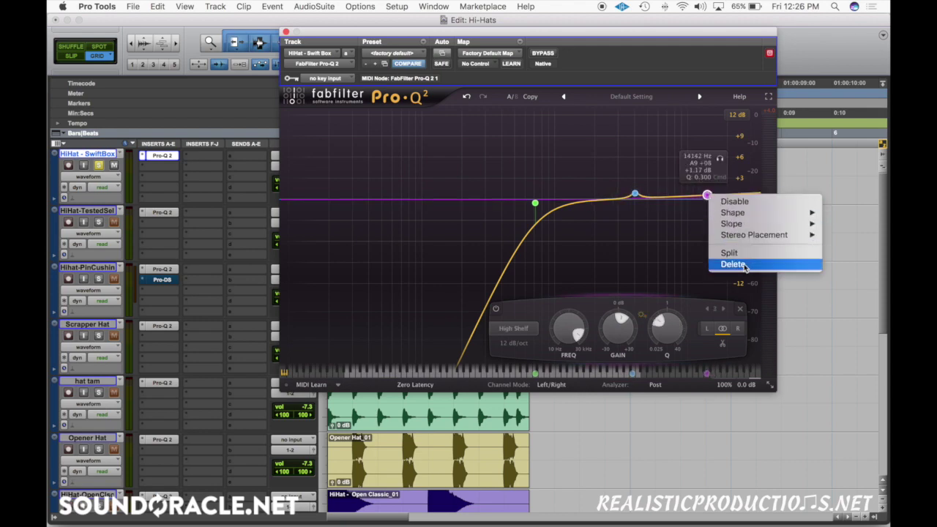
click(745, 266)
- Add a narrow bell band at about 10786 Hz with roughly +7.4 dB of gain and a Q of about 8
drag(680, 197, 674, 166)
scroll(678, 182, up, 3)
scroll(674, 167, up, 4)
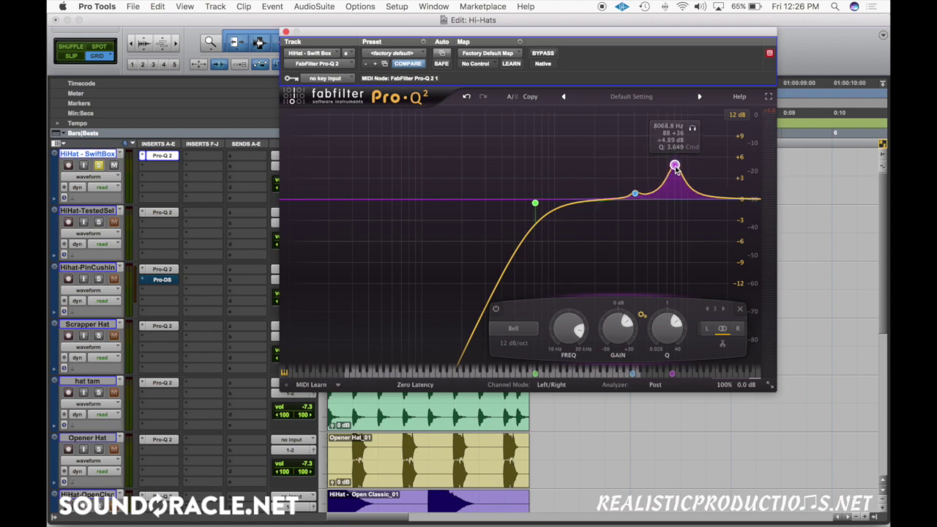
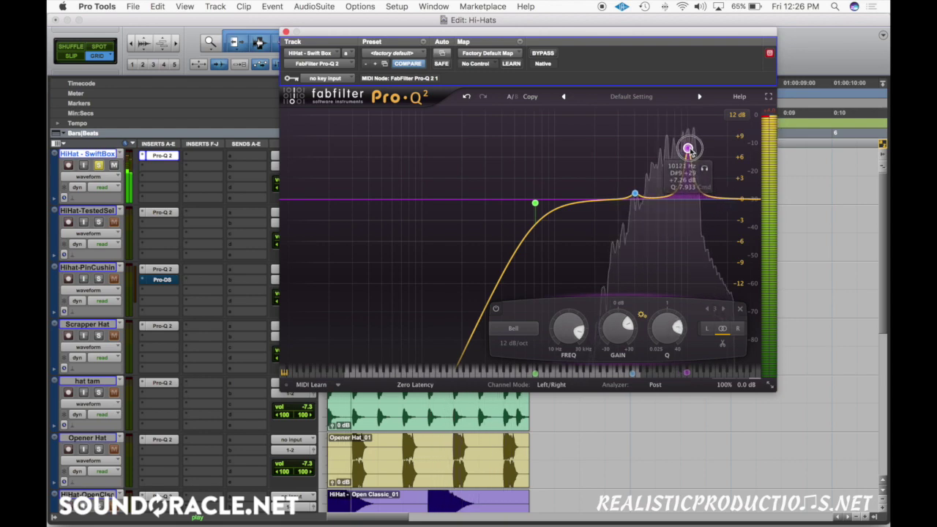
drag(693, 148, 692, 149)
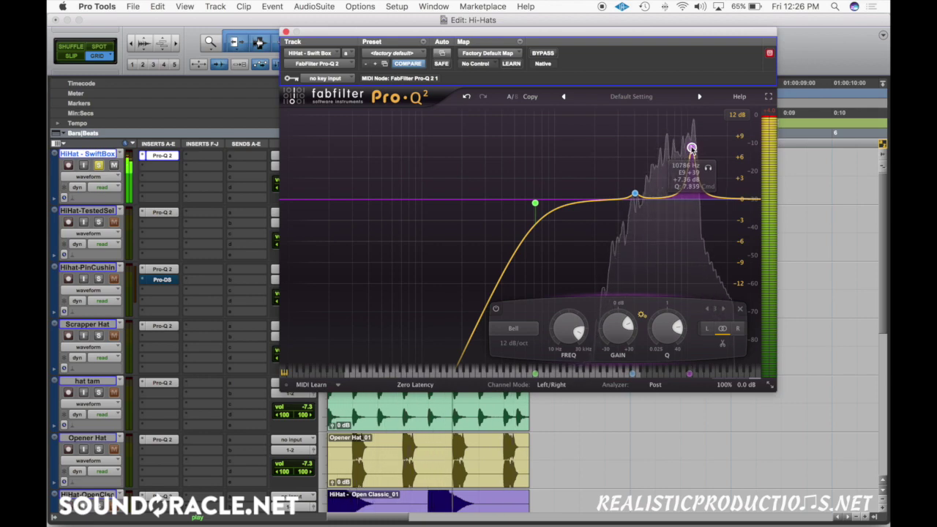
scroll(692, 148, down, 1)
scroll(692, 148, up, 2)
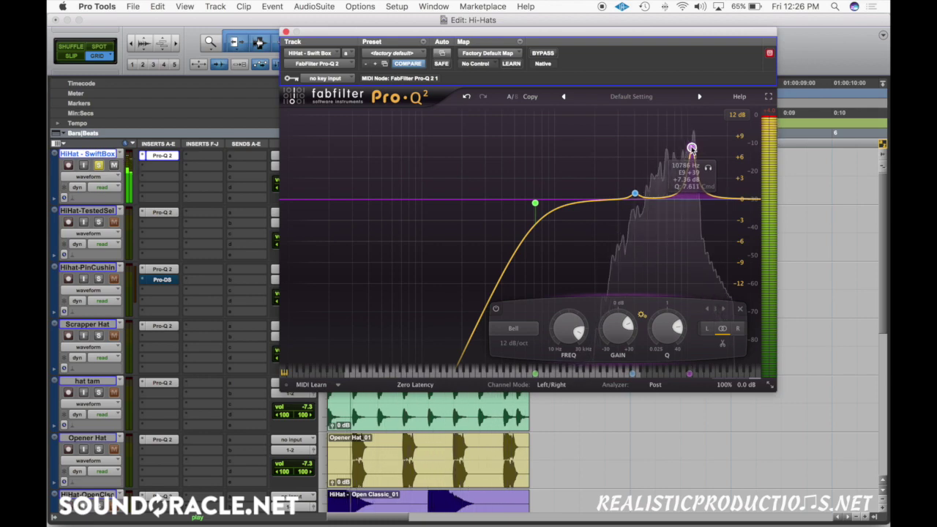
- Compare the hi-hat with the EQ bypassed and active, and lower the 10.8 kHz band's gain to about +0.9 dB
click(545, 54)
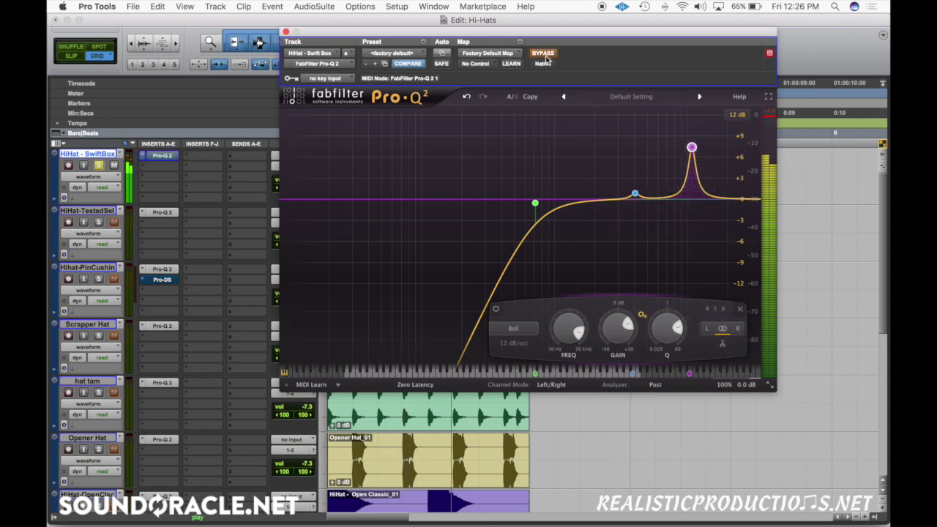
click(545, 55)
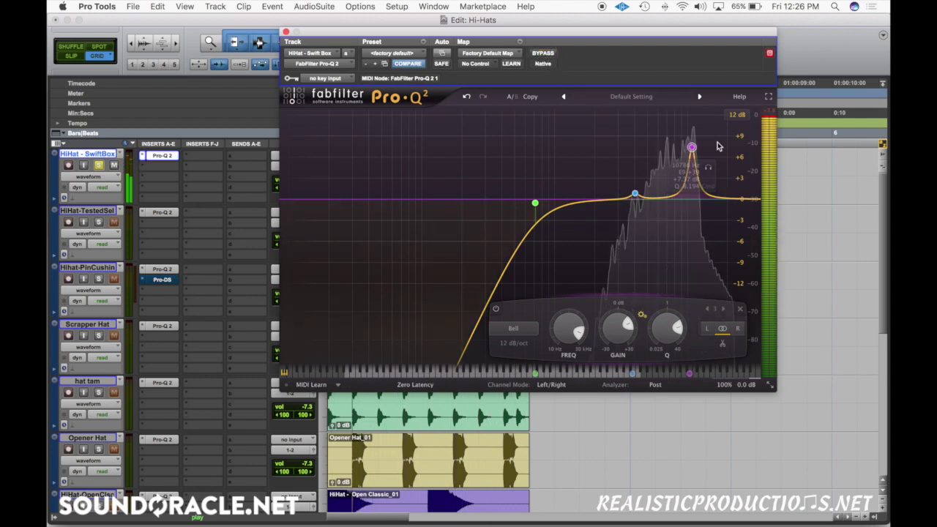
scroll(617, 329, down, 8)
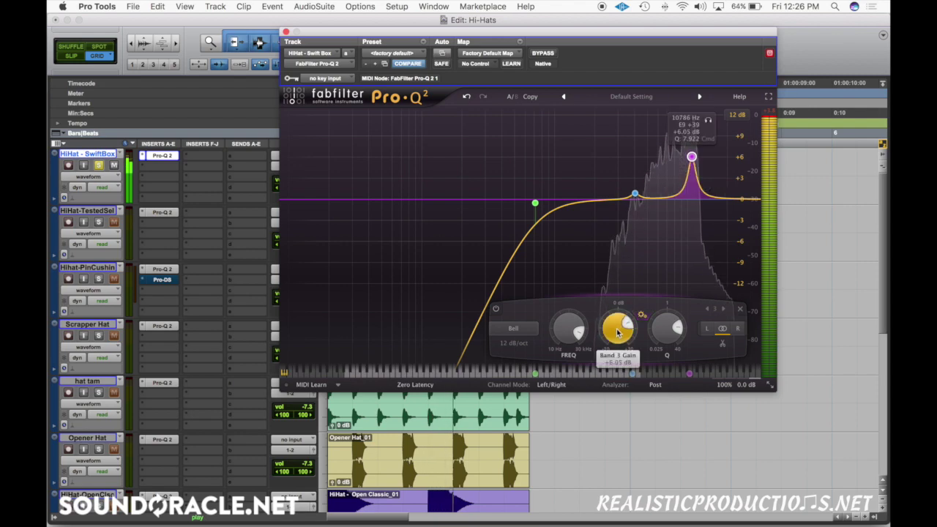
scroll(617, 331, down, 5)
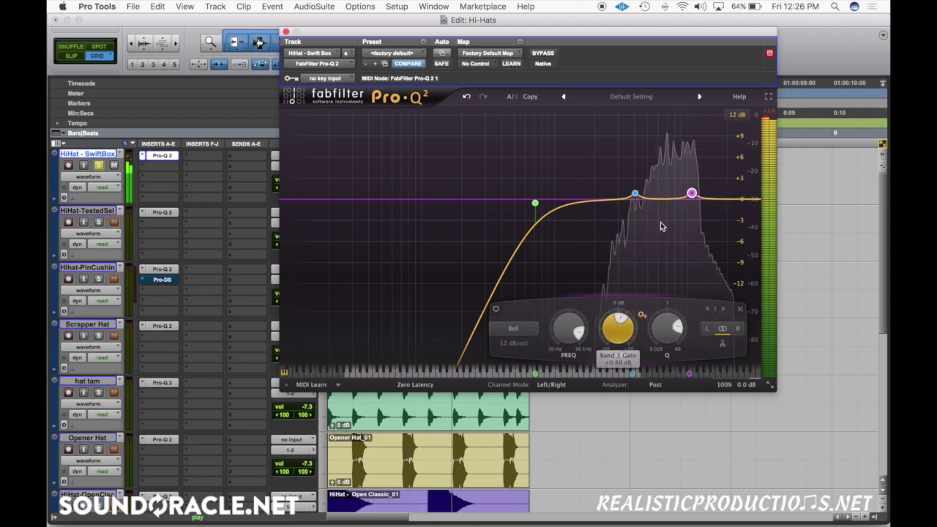
- Add a very narrow bell band at about 7107 Hz with roughly +2.4 dB of gain and a Q of about 24
drag(663, 198, 668, 159)
scroll(668, 167, up, 3)
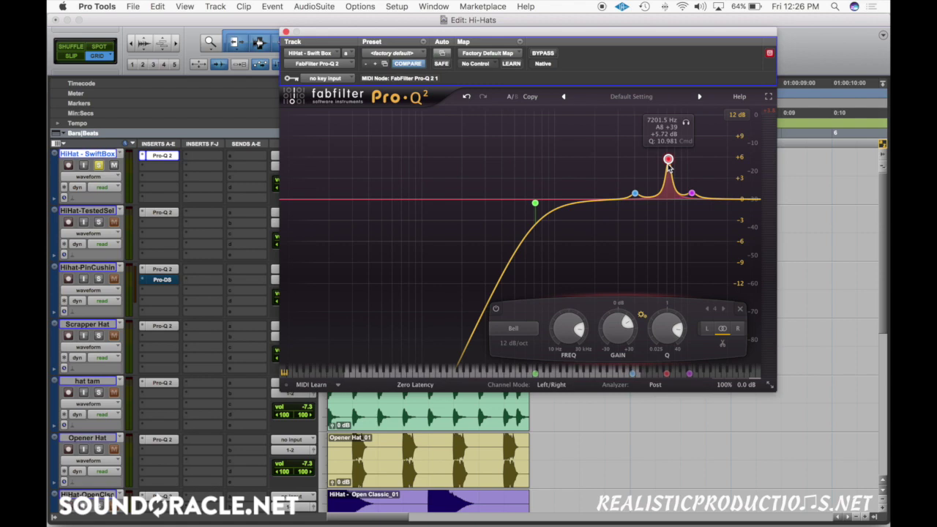
scroll(668, 167, up, 5)
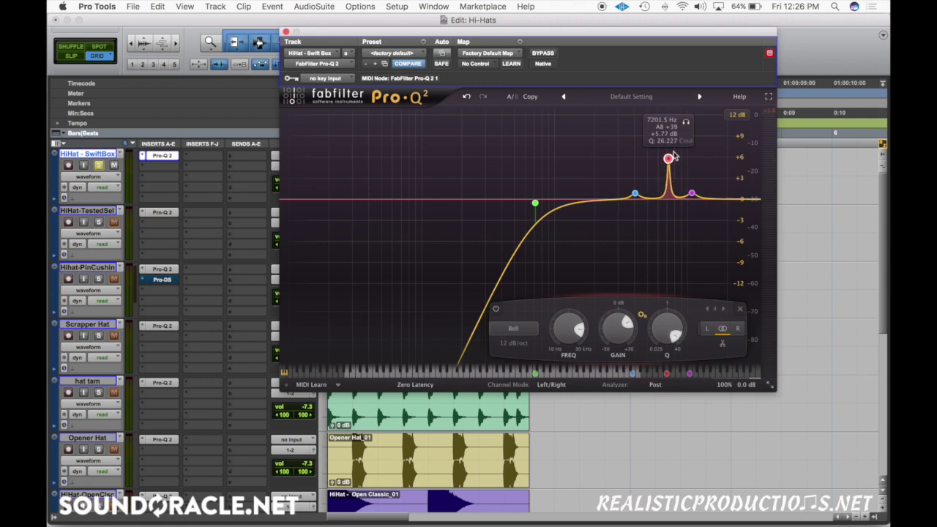
drag(671, 162, 666, 186)
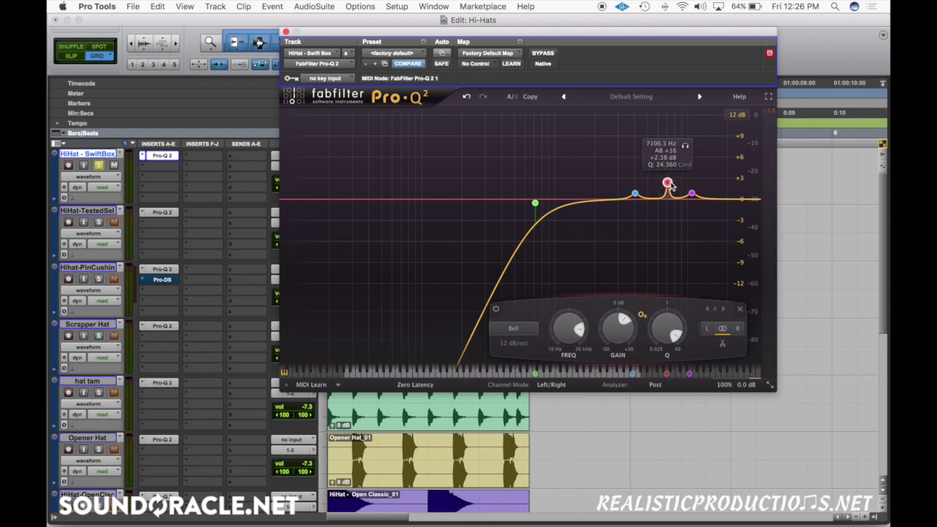
- Boost the 7.1 kHz band to about +11.3 dB with a Q of about 12, and compare the EQ bypassed and active
drag(670, 187, 671, 157)
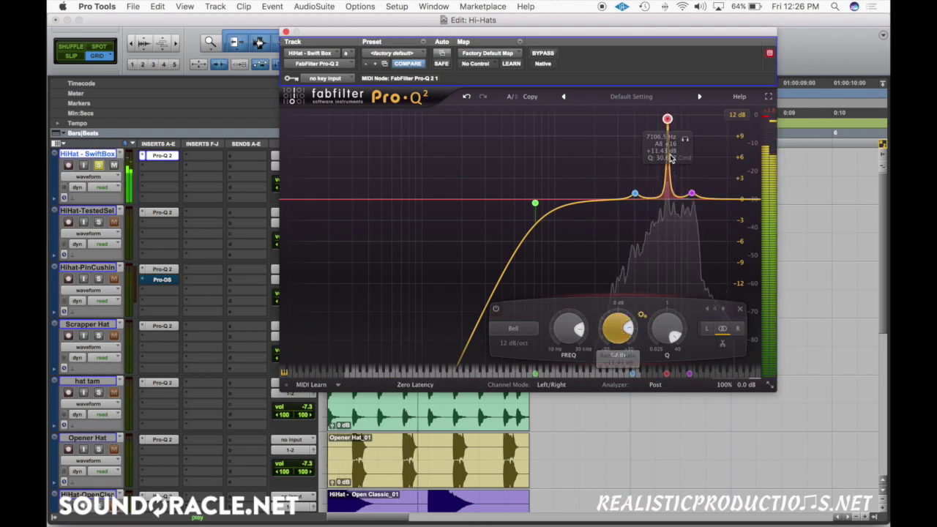
scroll(668, 123, down, 8)
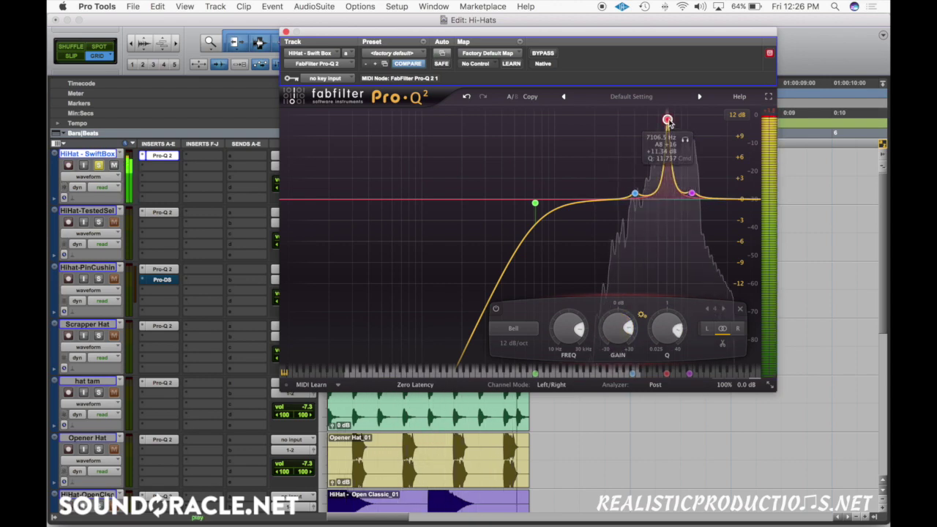
click(542, 55)
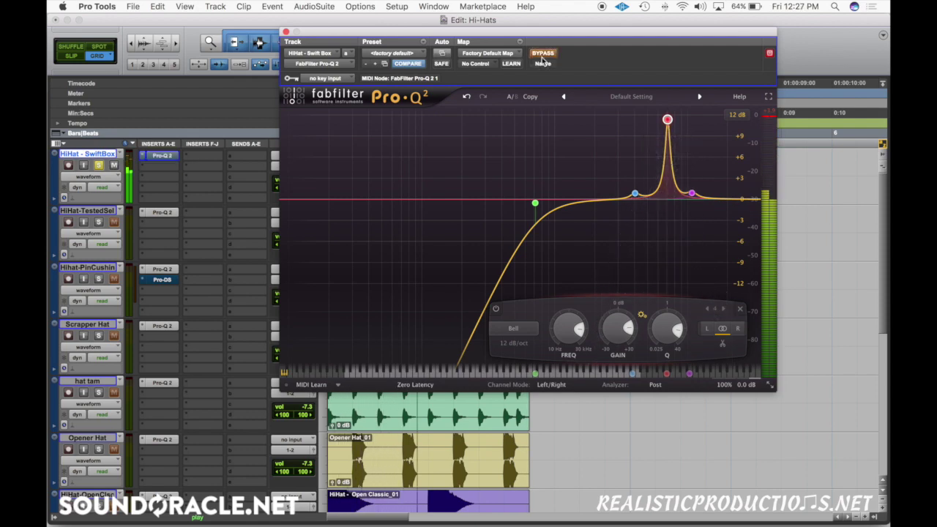
click(542, 55)
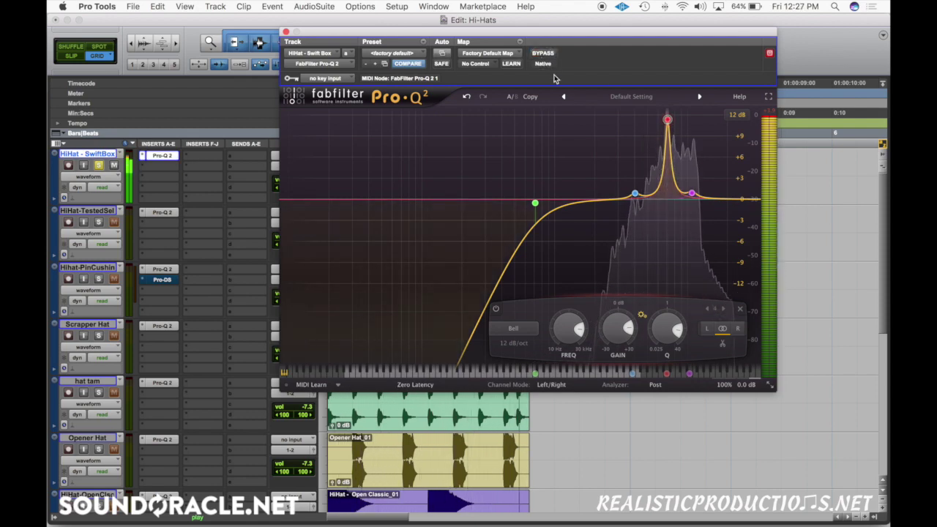
- Sweep the 7.1 kHz band's gain from about -10.8 to +10.3 dB during playback, return it to 0 dB, and close the equalizer
scroll(614, 333, down, 10)
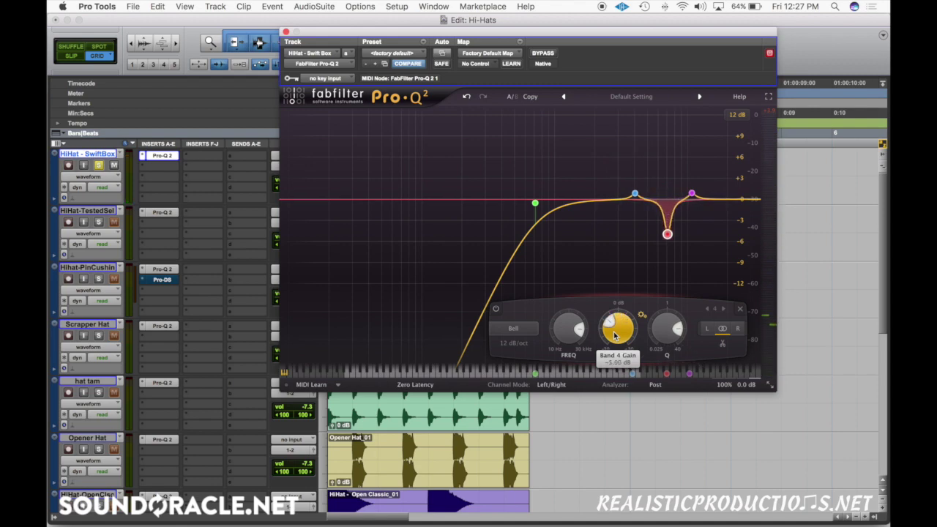
key(space)
scroll(615, 335, down, 5)
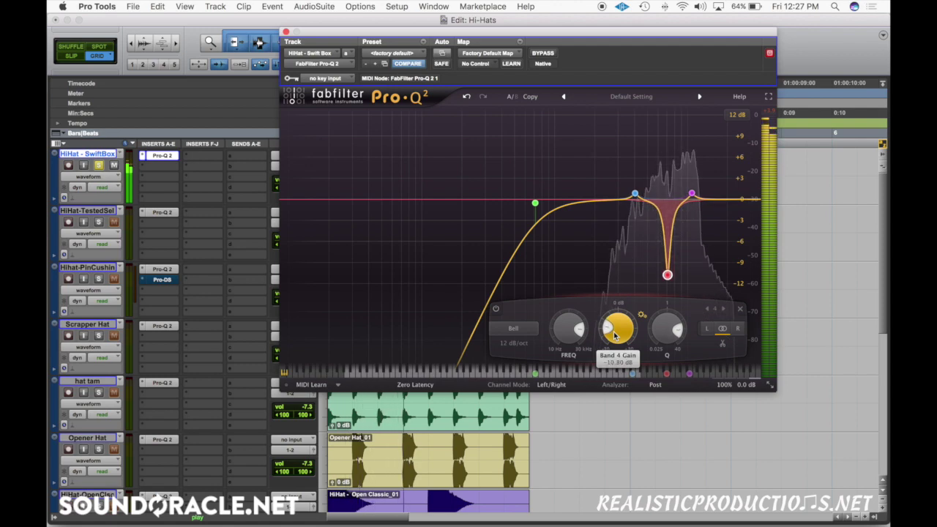
scroll(614, 336, up, 10)
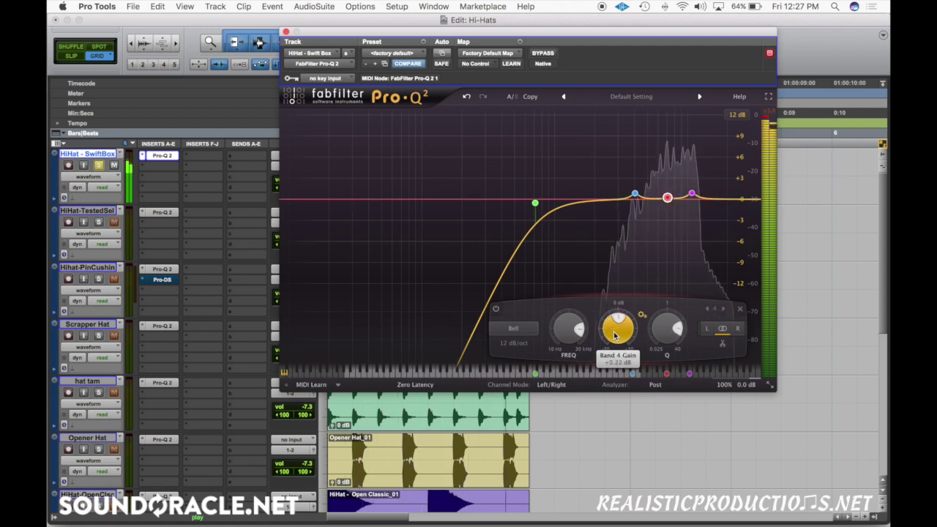
scroll(615, 335, up, 10)
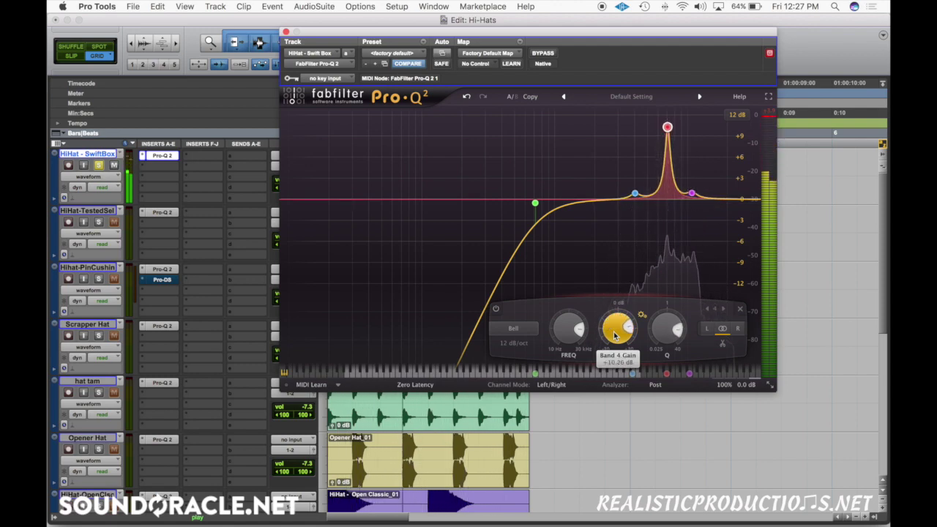
scroll(615, 335, down, 10)
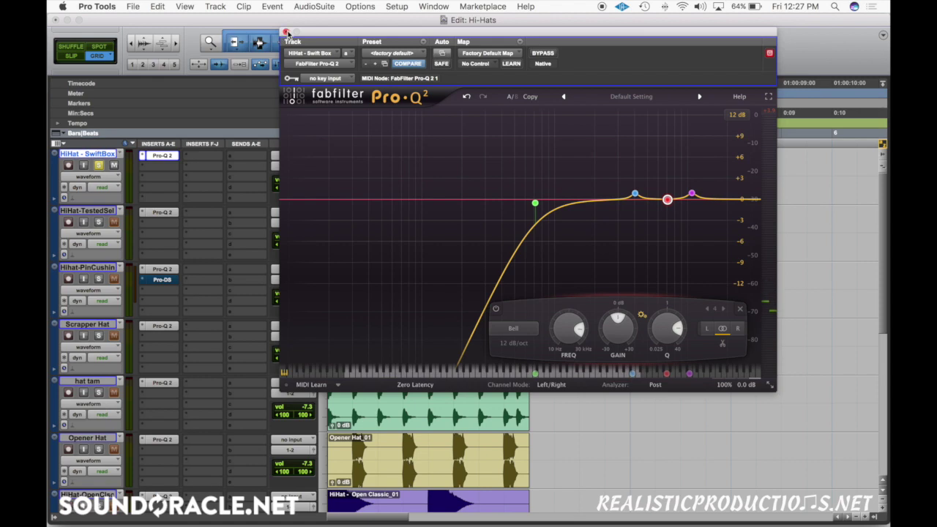
click(286, 32)
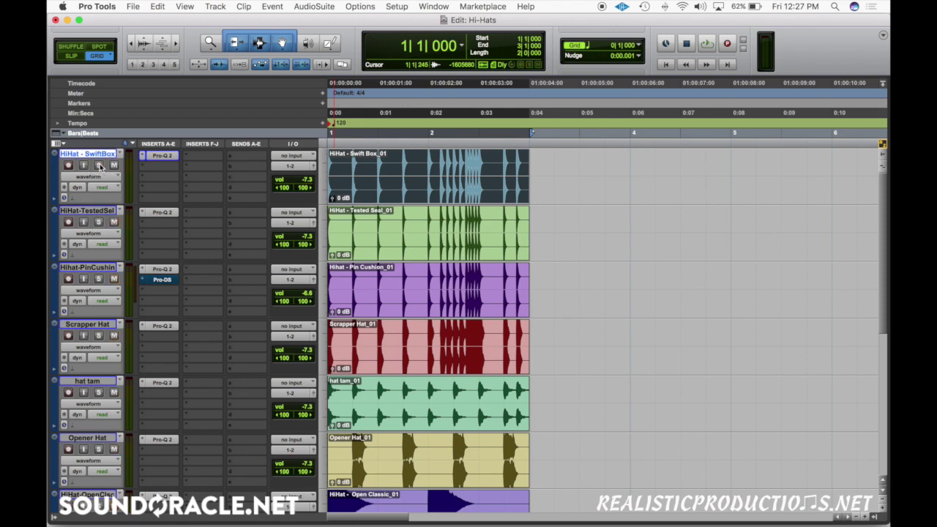
- Solo the Tested Seal hi-hat, review its Pro-Q 2 curve during playback, and close the plug-in
click(386, 247)
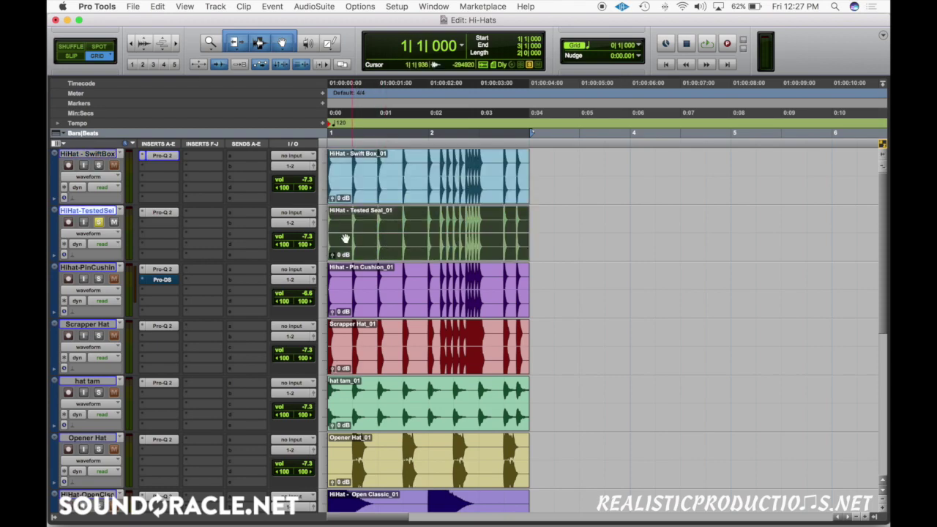
scroll(345, 239, down, 6)
scroll(427, 229, up, 6)
click(163, 212)
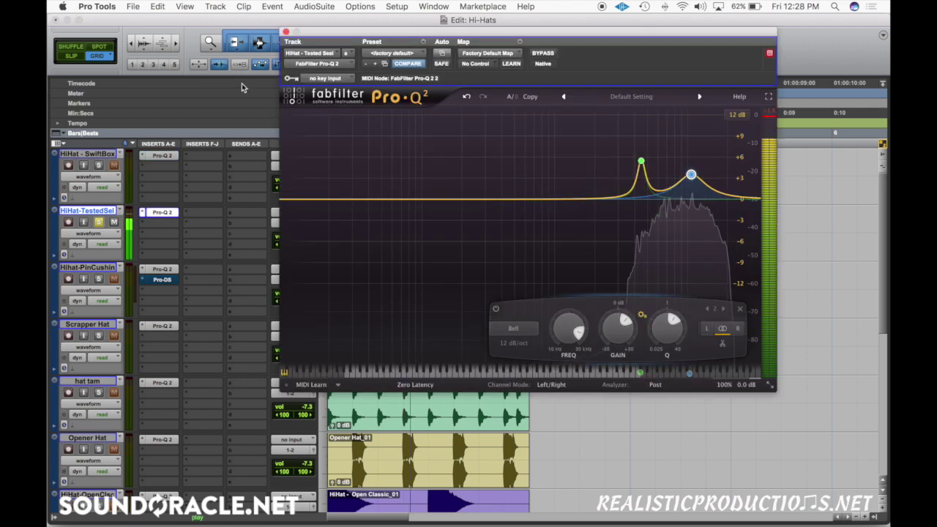
click(279, 27)
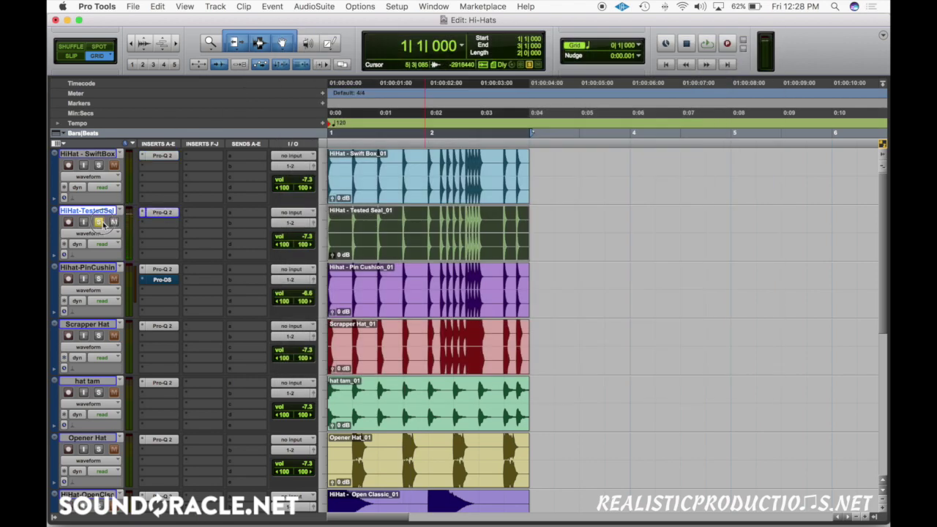
- Solo the Pin Cushion hi-hat and play it with its Pro-Q 2 analyzer open
click(98, 279)
click(448, 303)
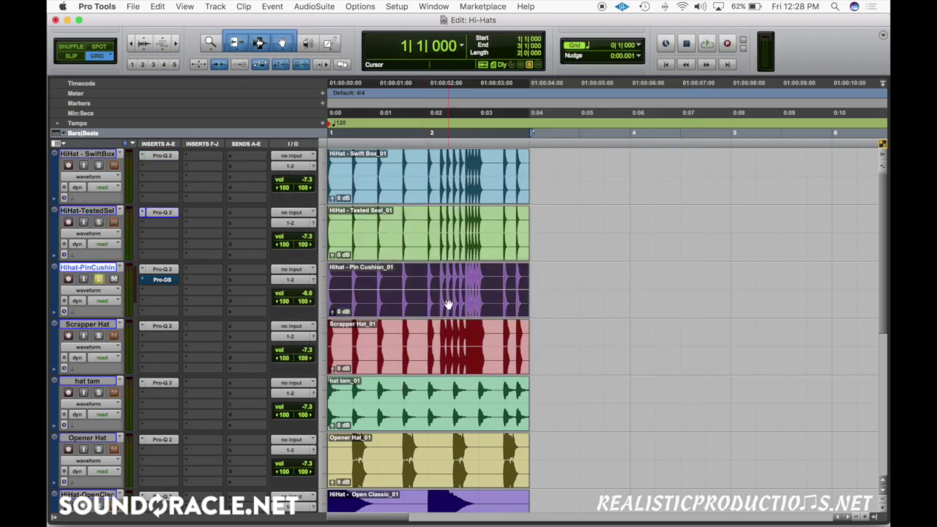
click(161, 269)
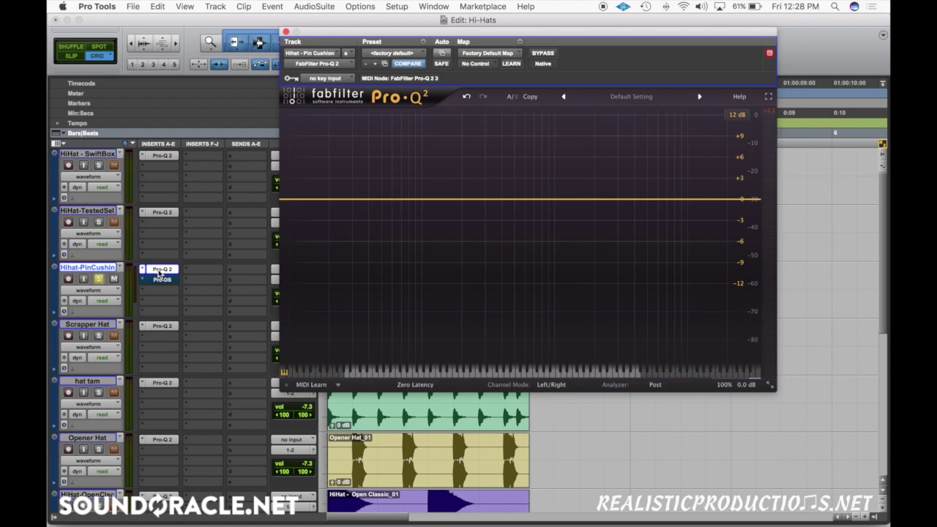
key(space)
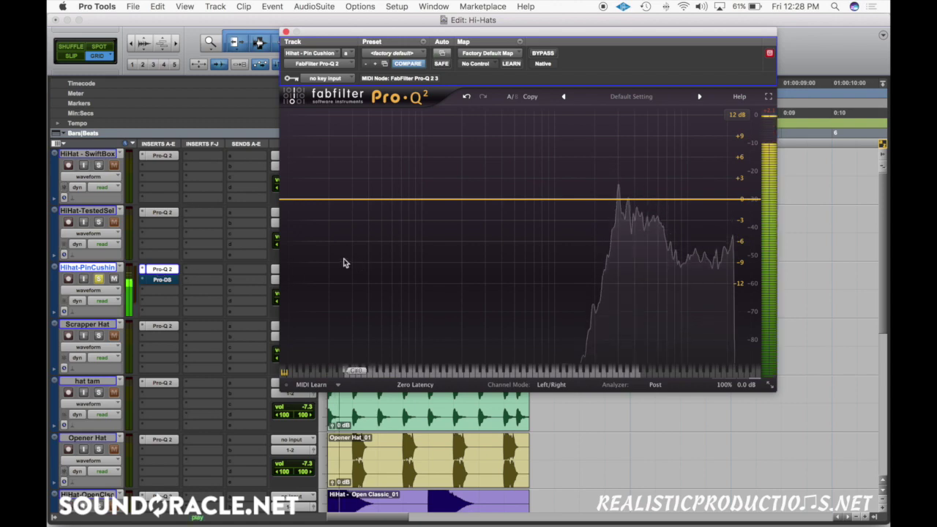
- Add a bell band at about 3179 Hz with a Q of about 8.5, boost it to about +6.1 dB, and lower it to a slight cut
drag(622, 198, 621, 157)
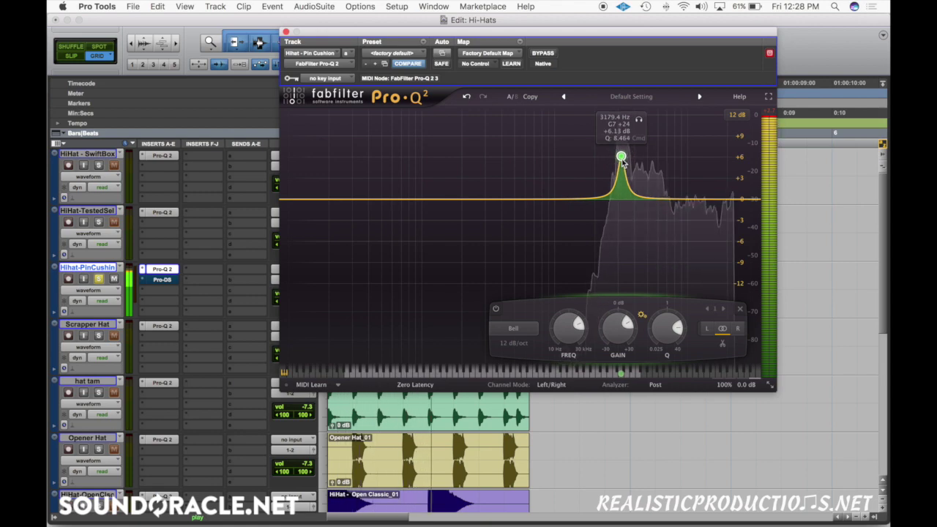
scroll(616, 334, down, 10)
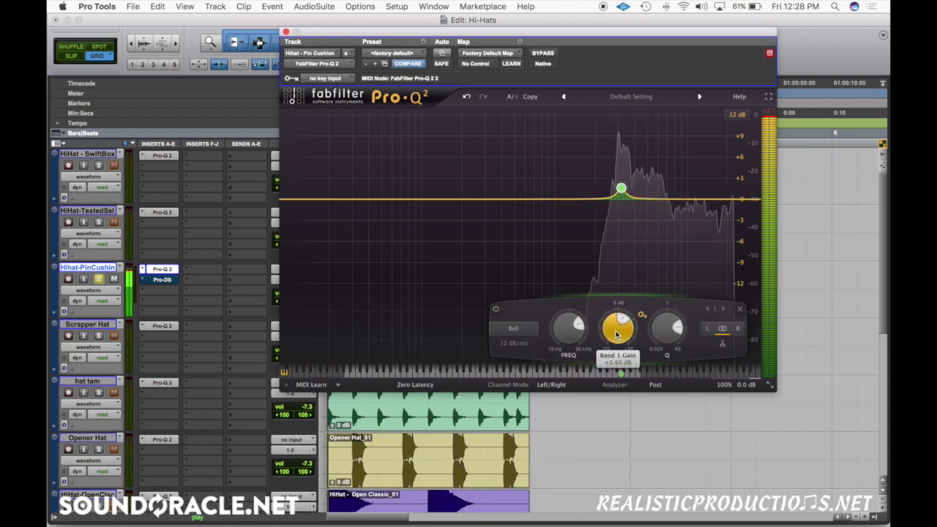
scroll(617, 334, up, 3)
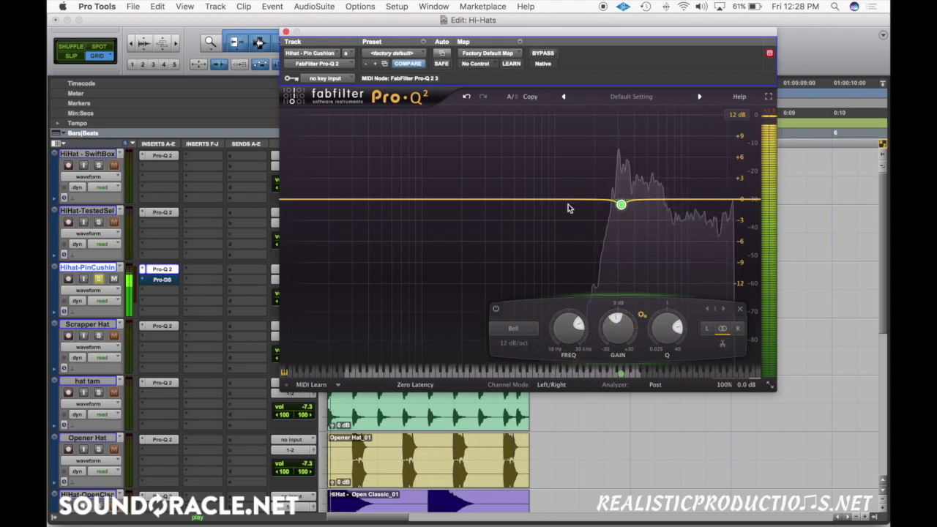
- Open the Pin Cushion track's Pro-DS de-esser, move its window off the track controls, and lower the track volume to -16.5 dB
click(162, 282)
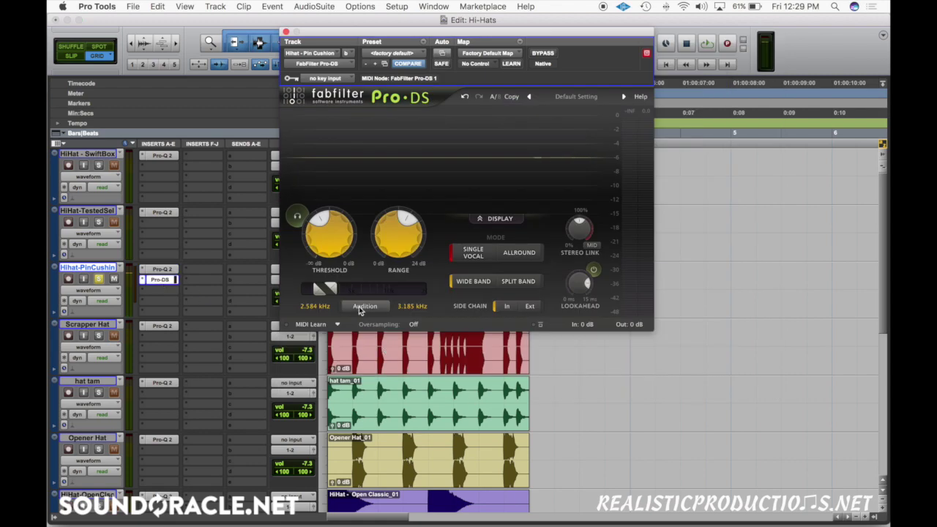
drag(348, 33, 445, 30)
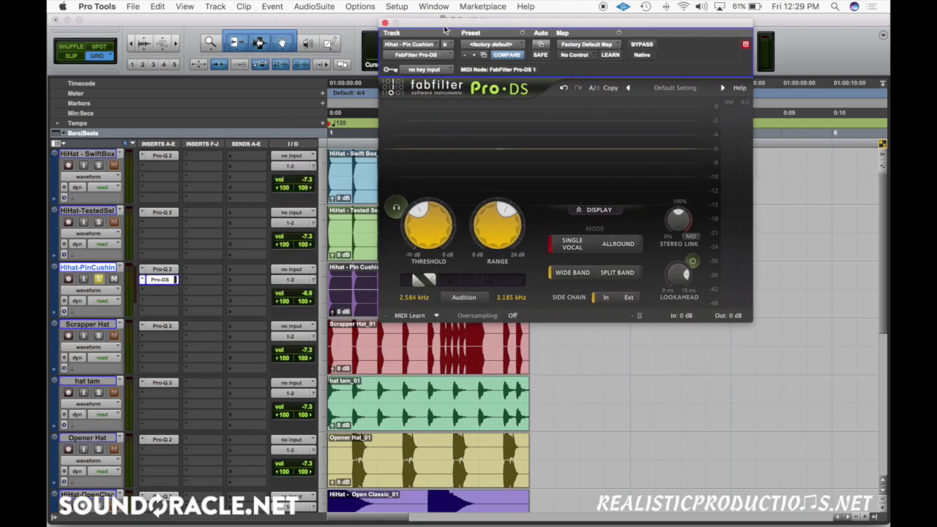
click(308, 303)
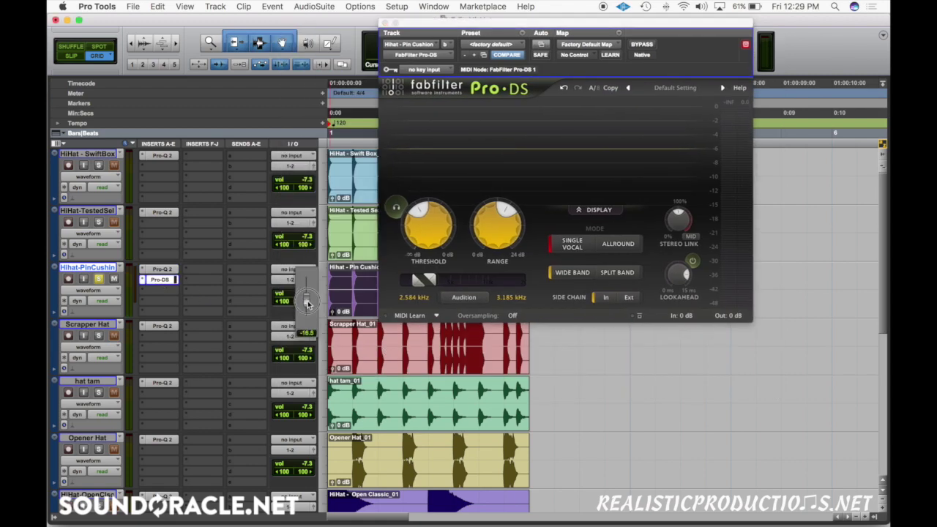
drag(308, 303, 309, 304)
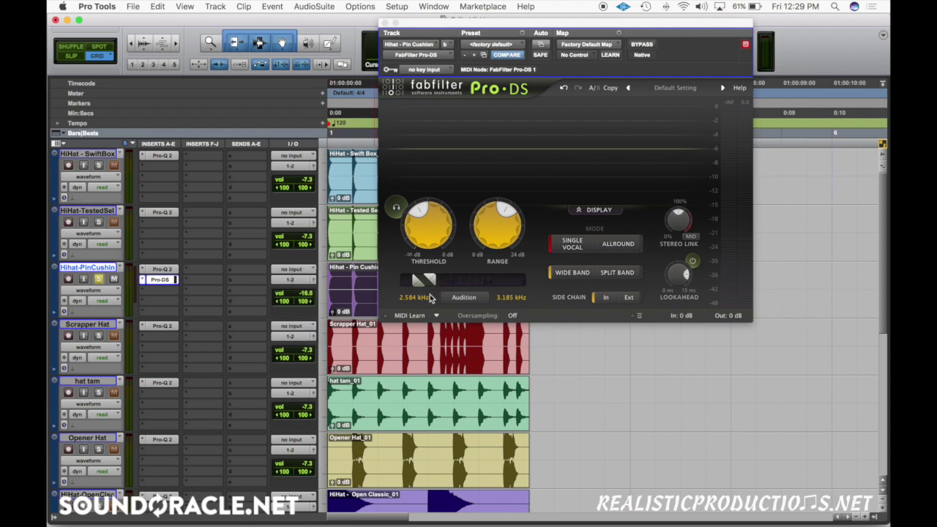
- Shift the de-esser's detection band to 2.761–3.404 kHz and raise the Pin Cushion track's volume to -5.9 dB
key(space)
mouse_move(432, 281)
mouse_down()
mouse_move(420, 284)
mouse_move(428, 282)
mouse_up()
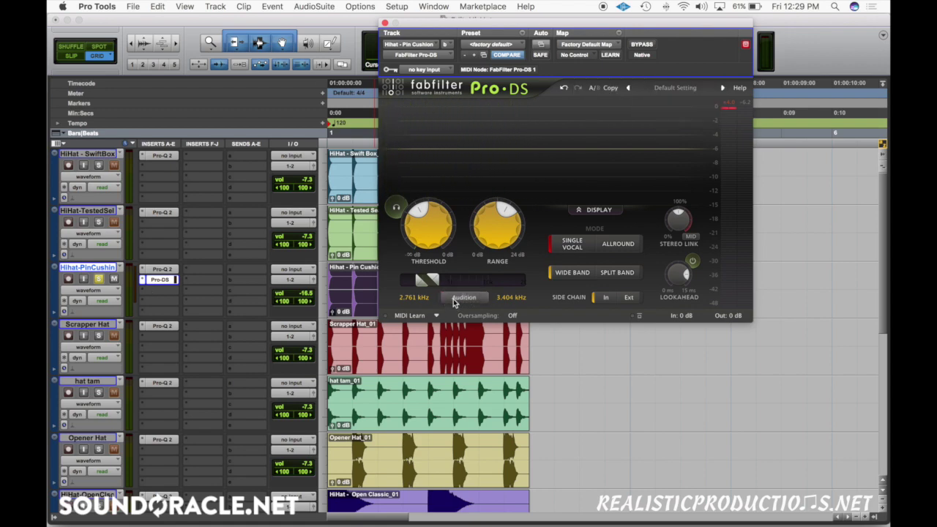
click(307, 294)
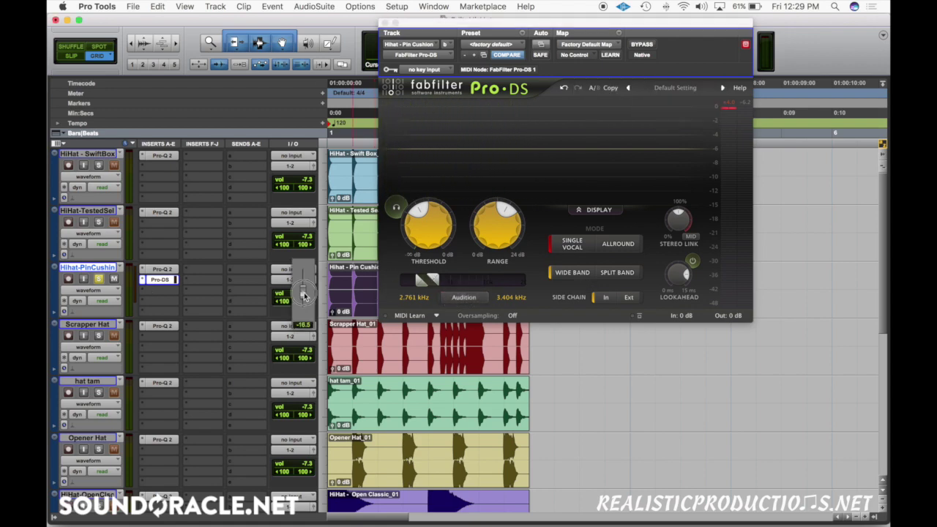
drag(306, 289, 306, 282)
- Play the Pin Cushion hi-hat and compare it with the de-esser bypassed and active
key(space)
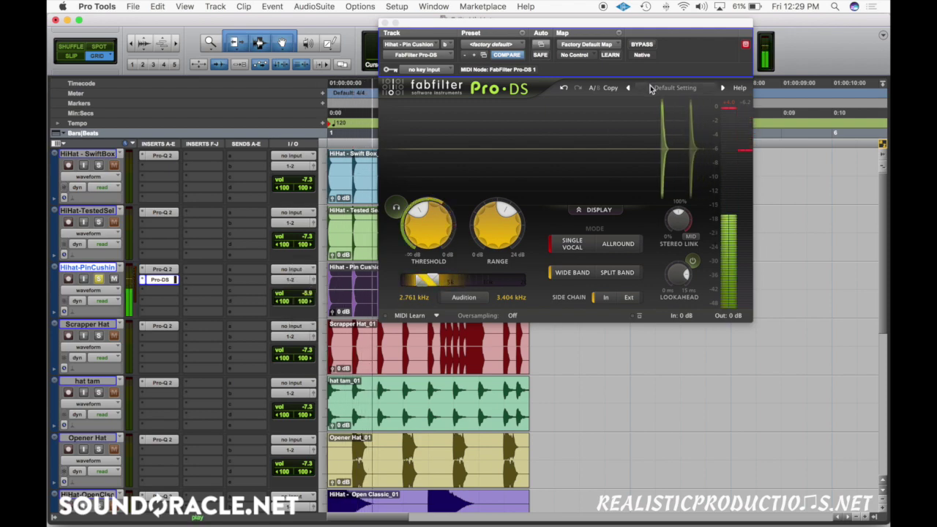
click(645, 46)
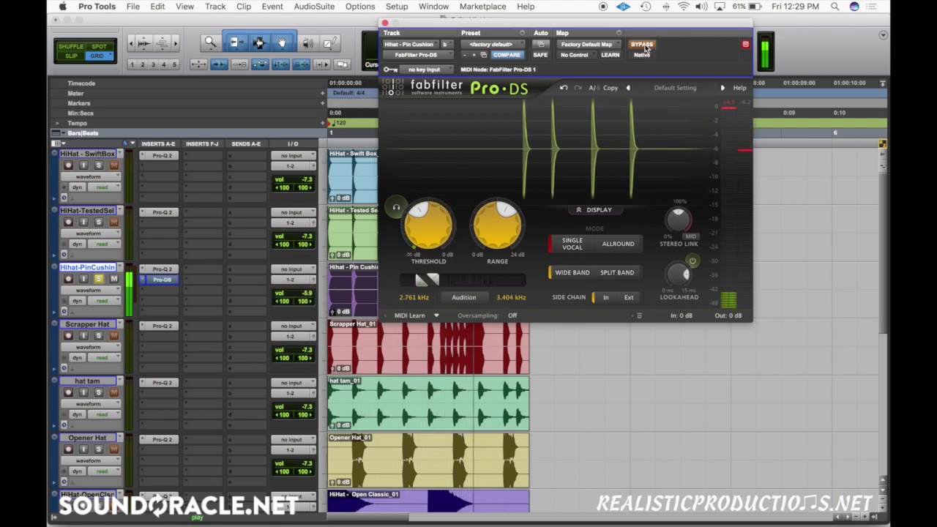
click(645, 47)
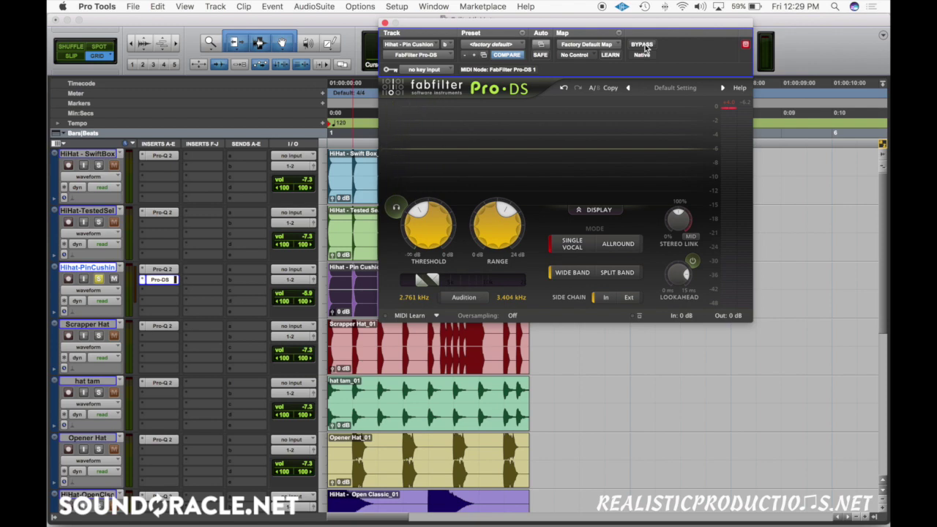
- Reduce the de-esser's Range during playback, compare the result with the plug-in bypassed and active, and close Pro-DS
mouse_move(505, 233)
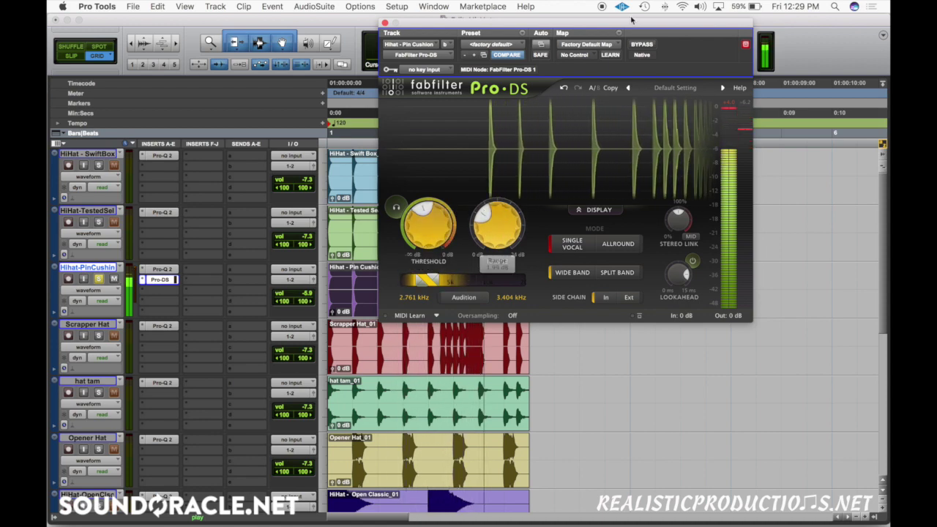
click(641, 46)
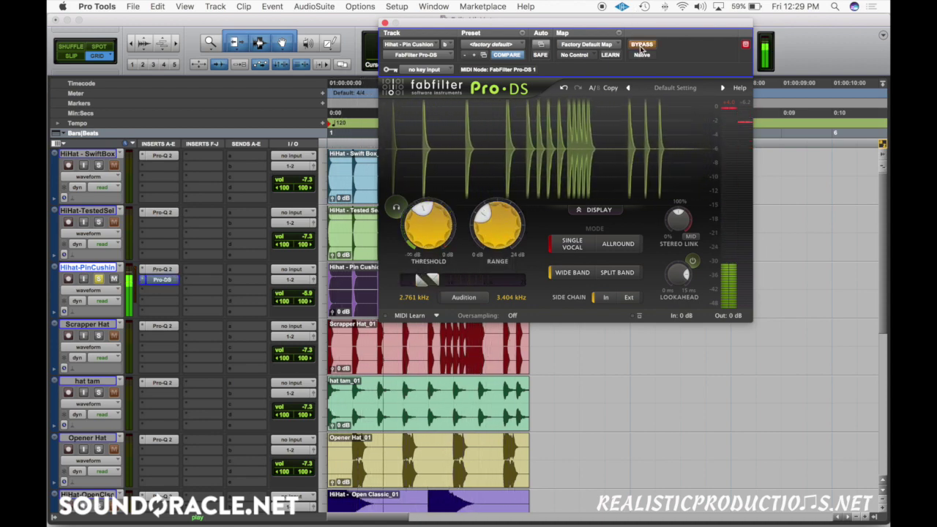
click(641, 45)
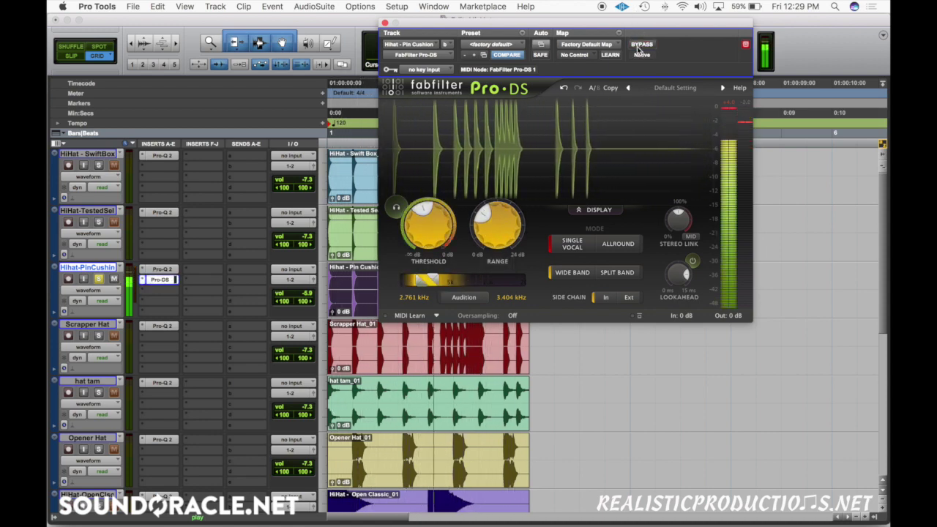
click(385, 23)
- Reopen the Pin Cushion track's Pro-Q 2, try a high shelf at about 12.7 kHz, and delete that band
click(160, 269)
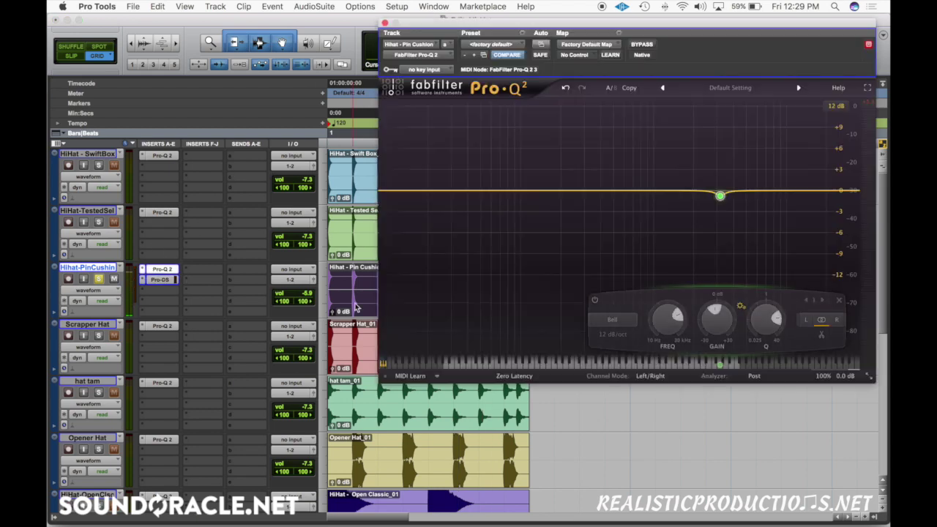
right_click(798, 189)
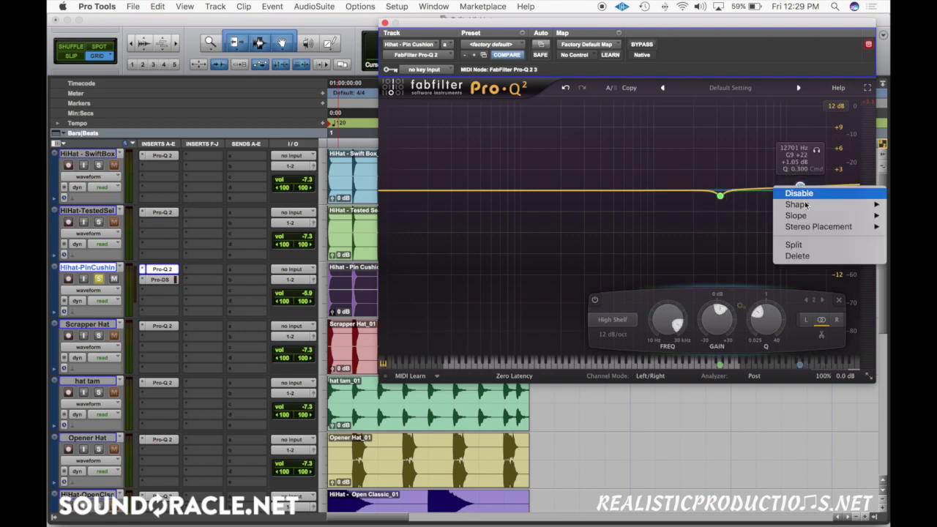
click(824, 256)
- Add a narrow bell band boosted roughly 4 dB at about 12.7 kHz, and turn off the Pin Cushion track's solo
drag(757, 191, 773, 175)
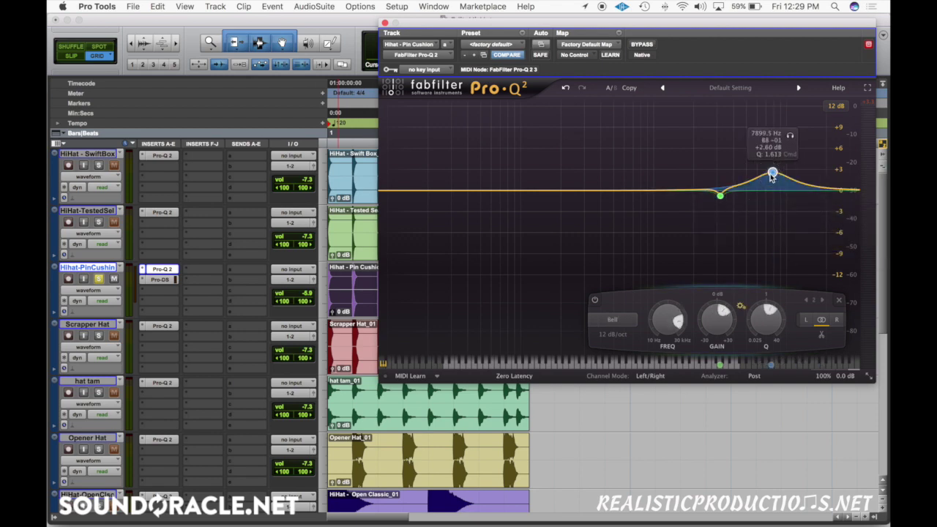
drag(773, 174, 798, 163)
click(95, 362)
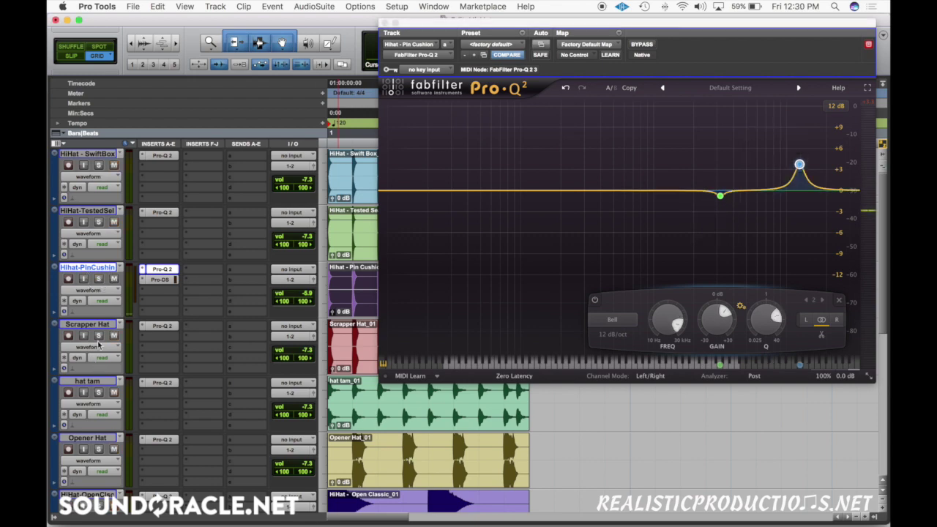
- Solo and play the Scrapper Hat track, and open its Pro-Q 2 with the plug-in window fully in view
click(99, 336)
key(space)
drag(556, 23, 742, 18)
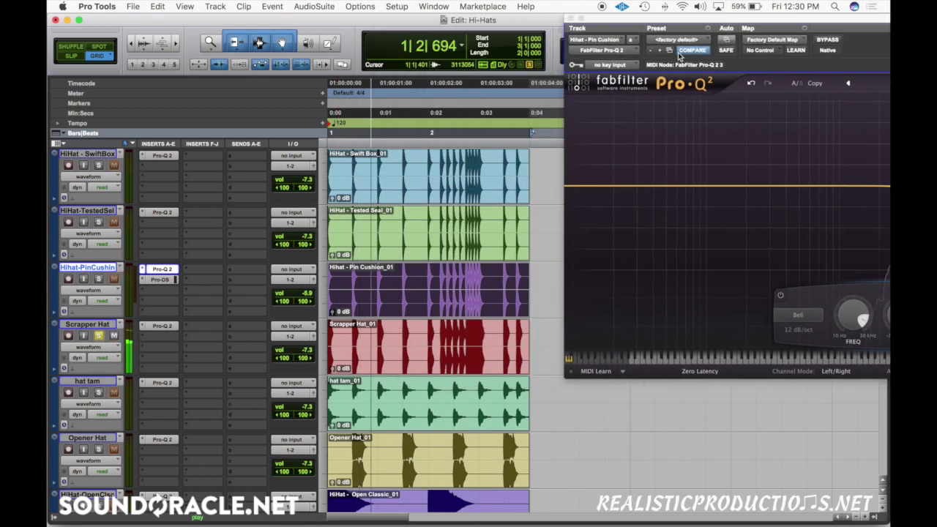
click(161, 326)
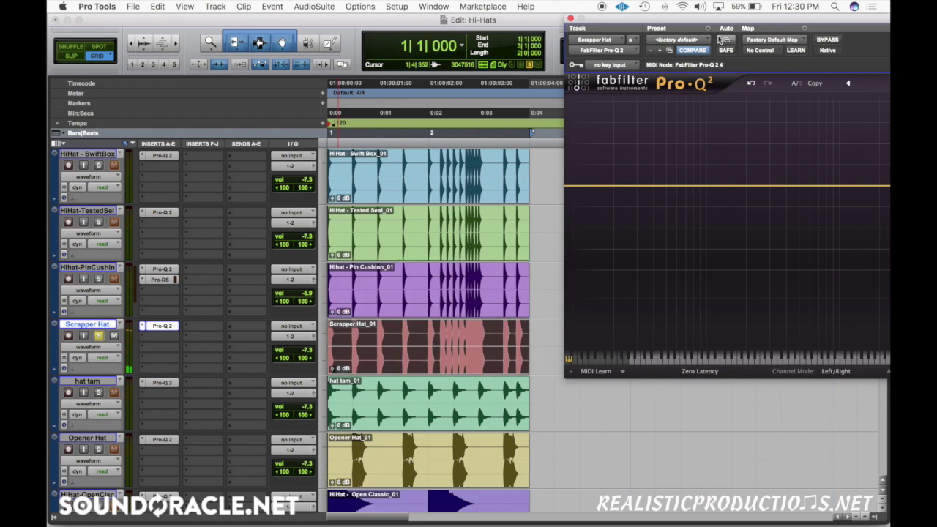
drag(690, 14, 432, 15)
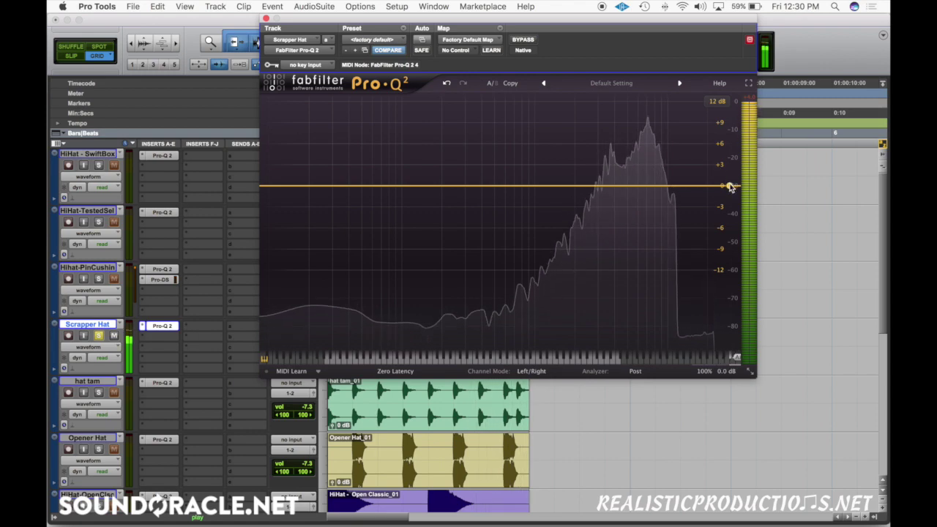
- Try a high-cut filter swept down to about 305 Hz on the Scrapper Hat, and delete that band
drag(729, 186, 465, 191)
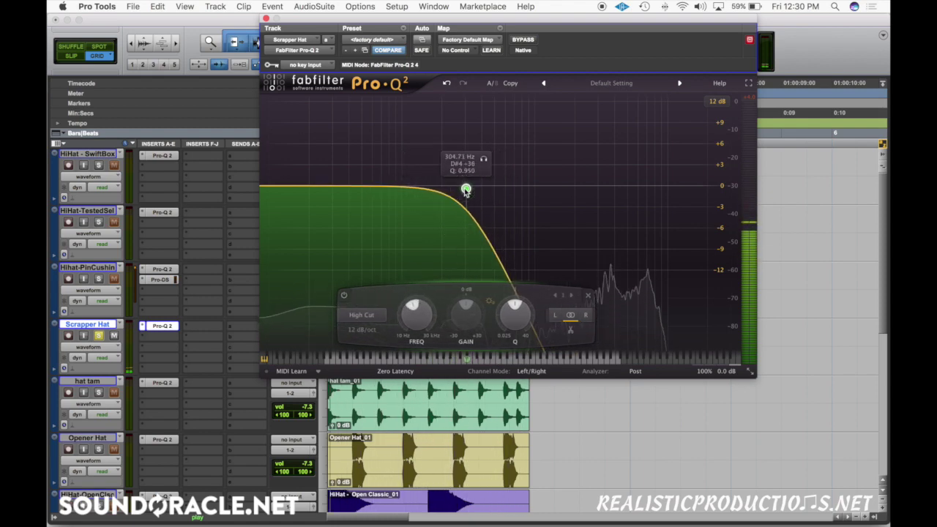
right_click(465, 189)
click(519, 263)
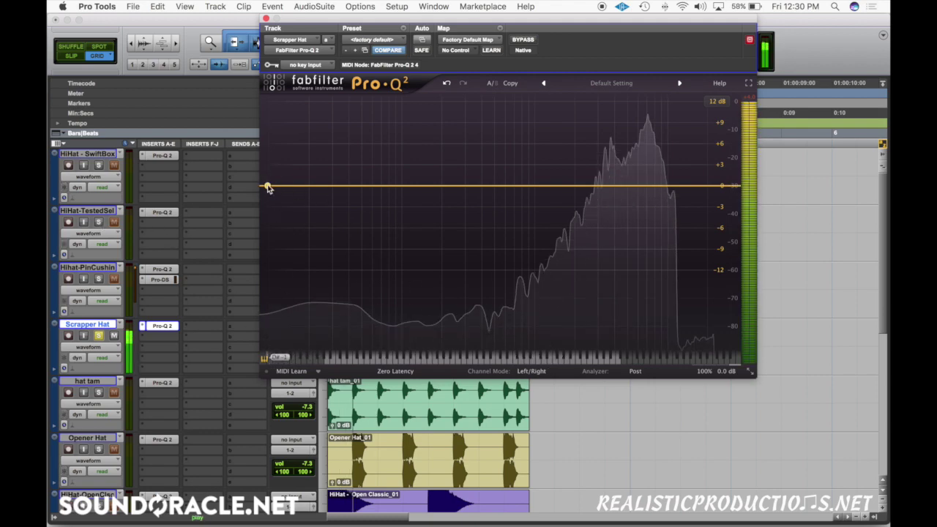
- Shape the Scrapper Hat with a low cut and two gentle bell boosts of about 2 dB in the highs, and stop playback
drag(268, 187, 526, 184)
key(space)
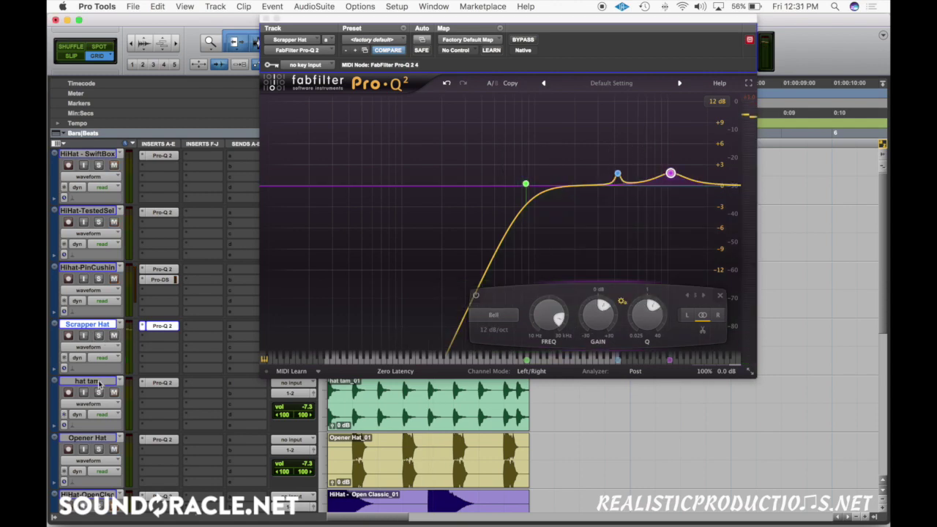
- Solo the hat tam track, swap the open plug-in for its Pro-Q 2, and play the track
click(100, 394)
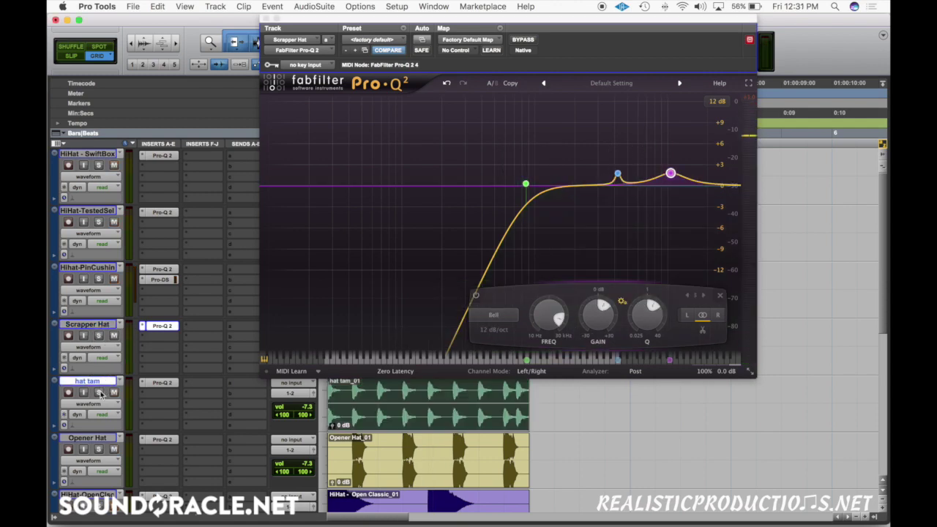
click(266, 18)
click(166, 382)
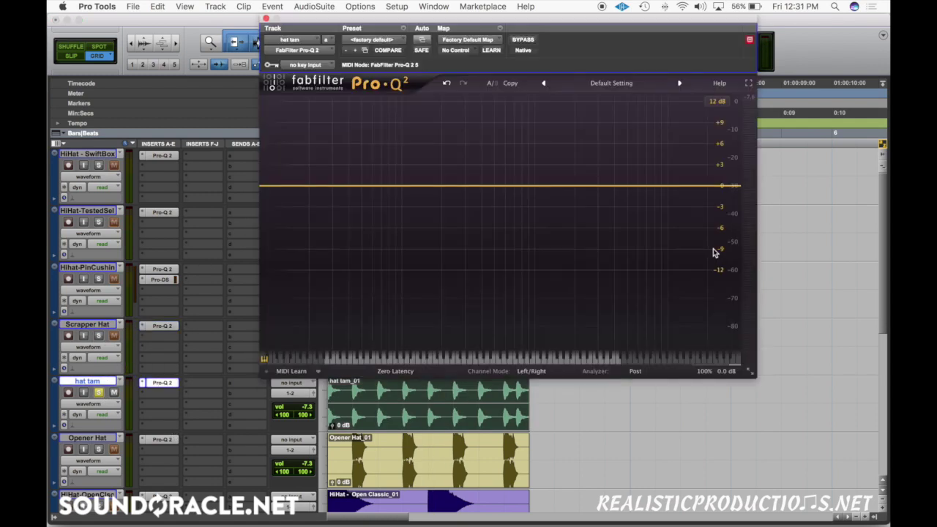
key(space)
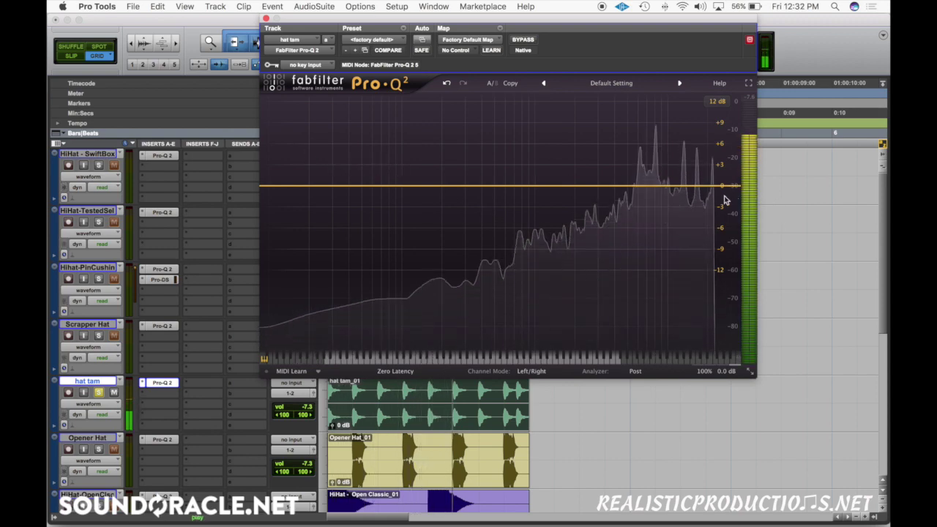
- Try a high-cut filter swept to about 363 Hz on hat tam, and delete that band
drag(732, 184, 449, 186)
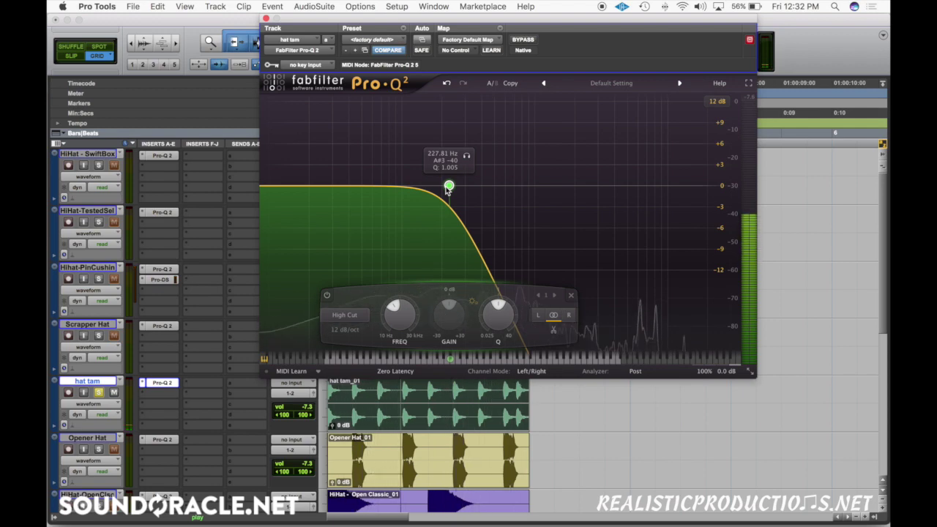
drag(449, 187, 476, 187)
right_click(476, 187)
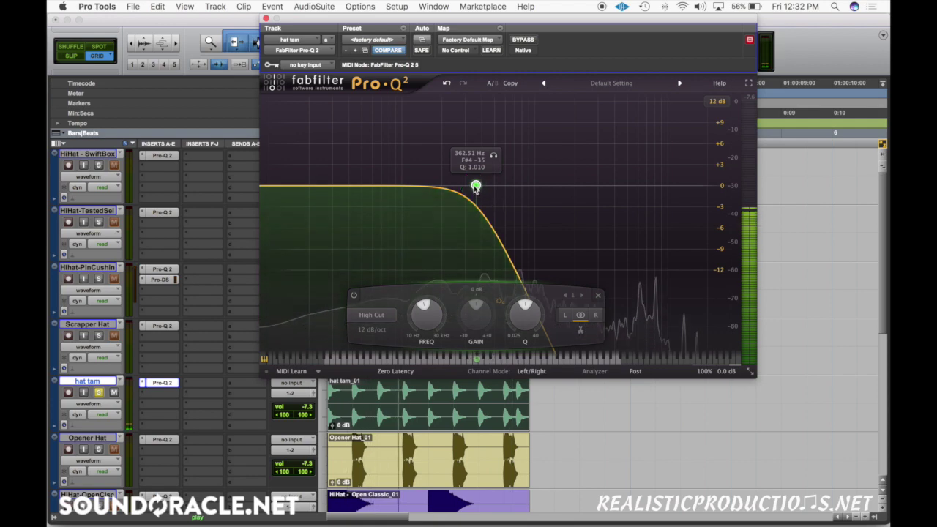
click(527, 257)
- Add a low-cut filter at about 829 Hz to the hat tam EQ
double_click(264, 189)
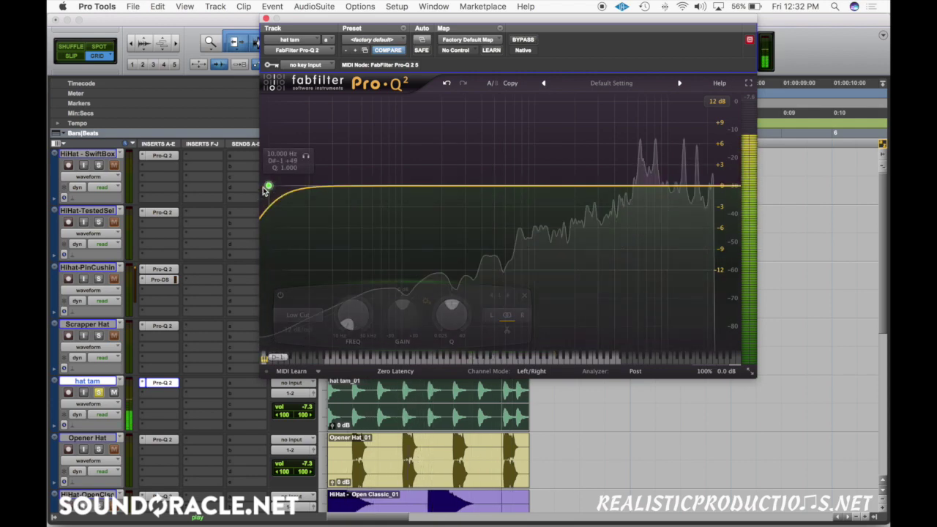
drag(268, 186, 523, 195)
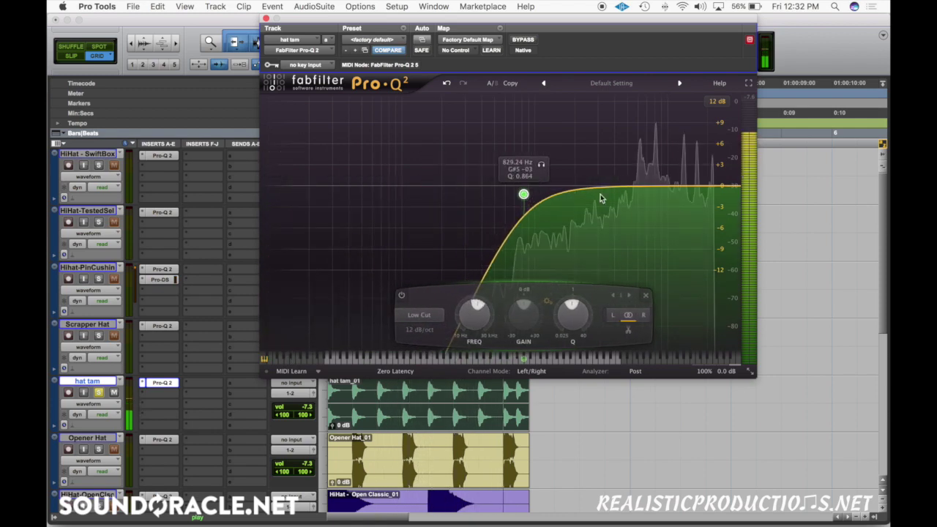
- Add a narrow bell at about 8145 Hz on hat tam, cut it by about 1.5 dB, and compare with the EQ bypassed
click(650, 179)
drag(650, 180, 657, 116)
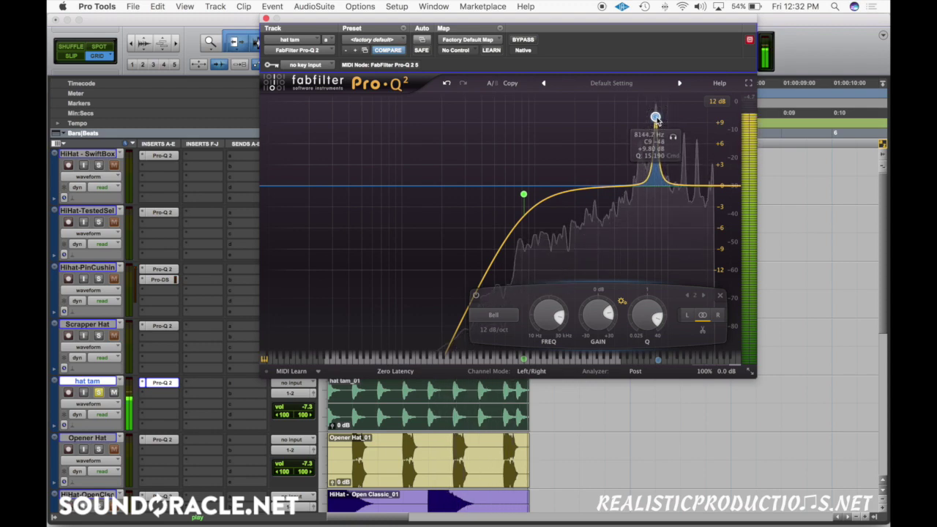
drag(604, 310, 604, 328)
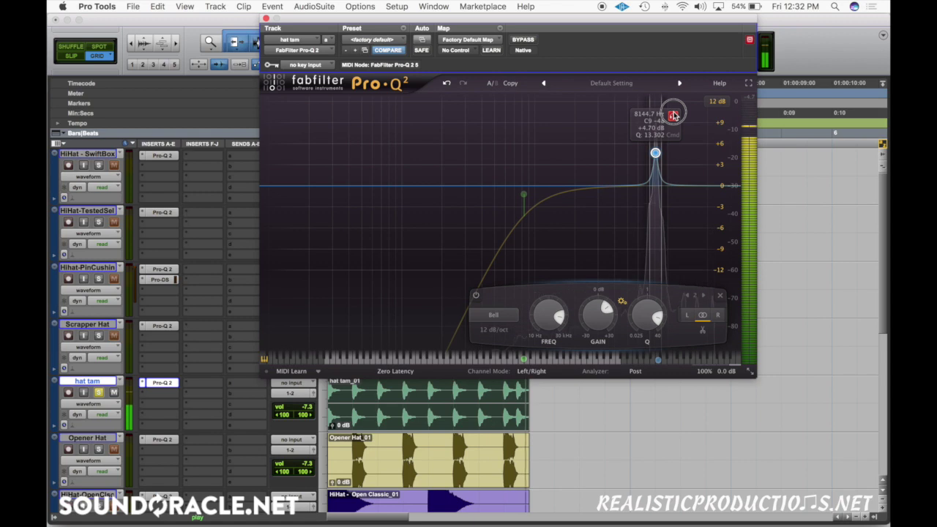
drag(607, 300, 606, 318)
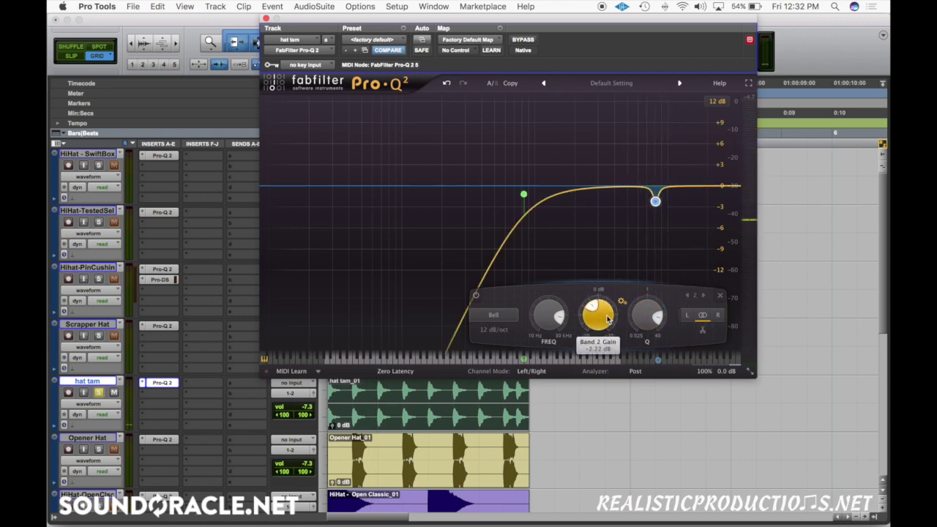
key(space)
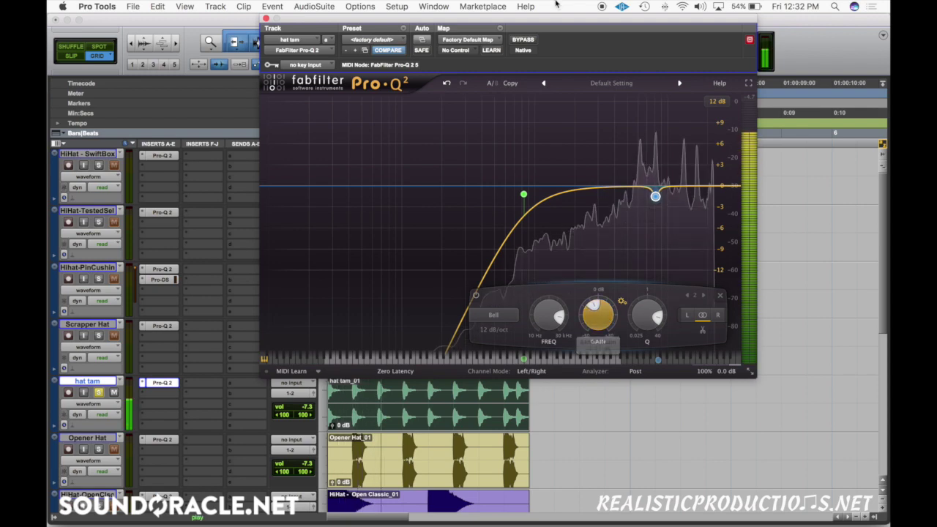
click(524, 39)
click(529, 40)
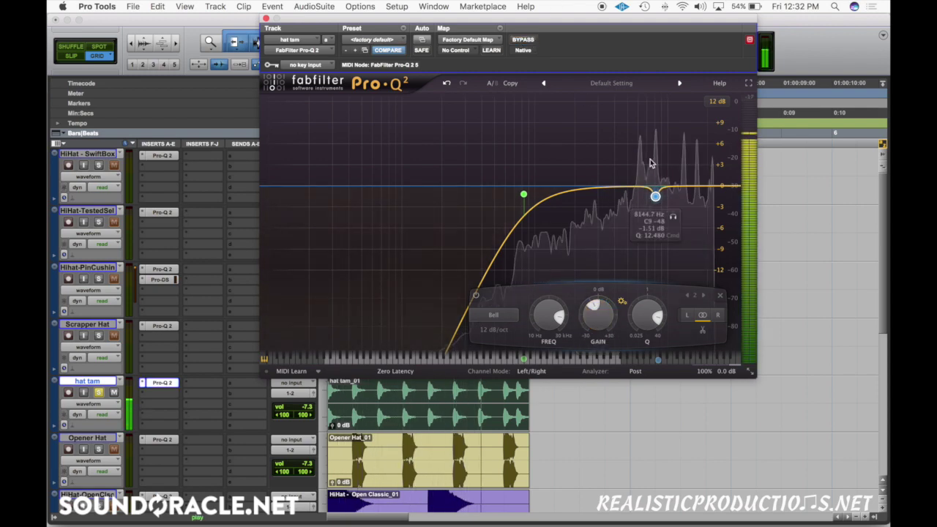
- Add a bell on hat tam, audition it to about 3069 Hz with a boost of about 3 dB, and compare with the EQ bypassed
drag(617, 193, 609, 152)
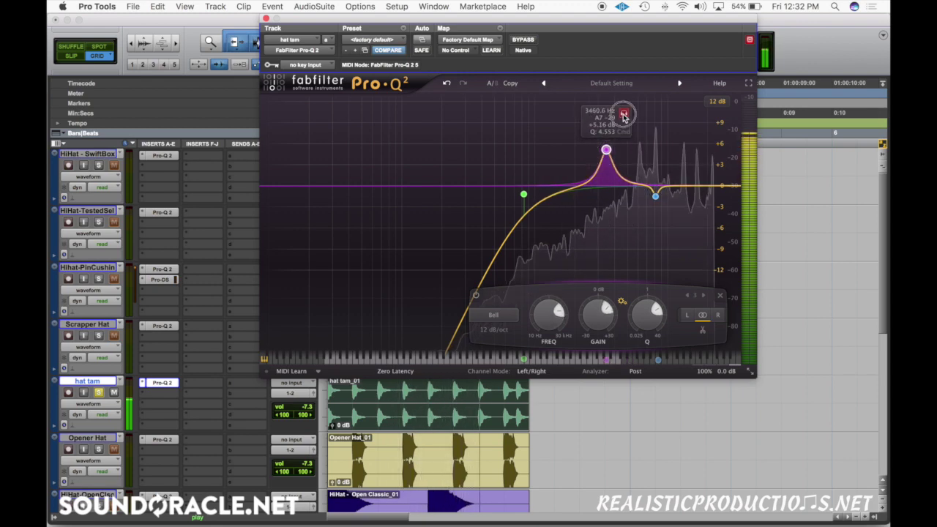
drag(623, 115, 616, 132)
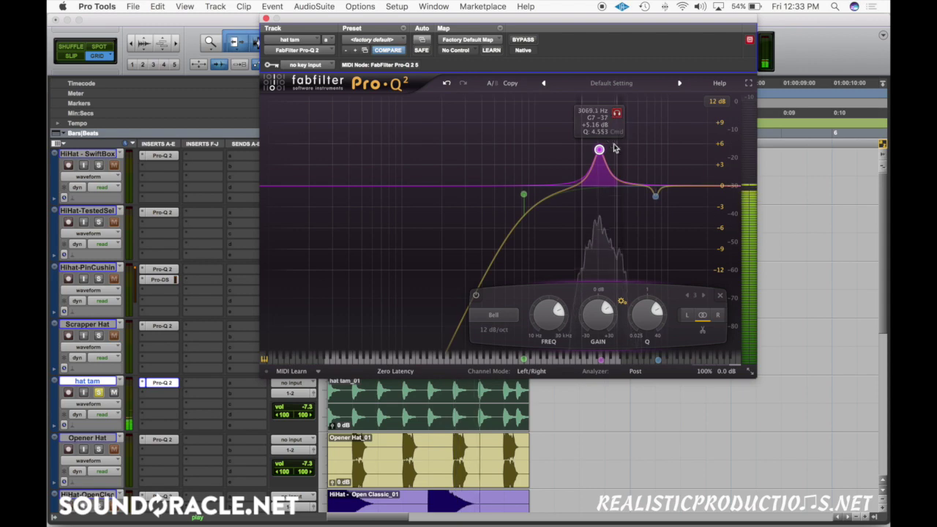
drag(601, 318, 598, 324)
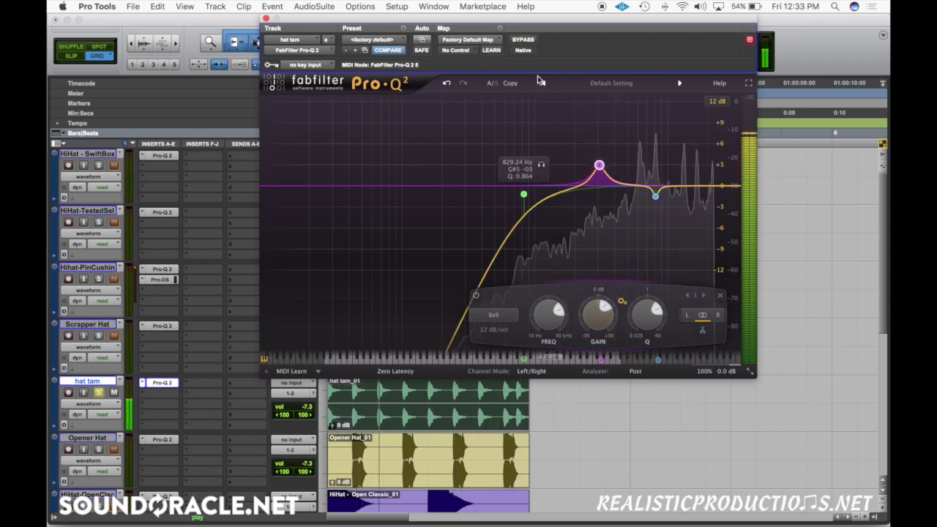
click(521, 40)
click(519, 42)
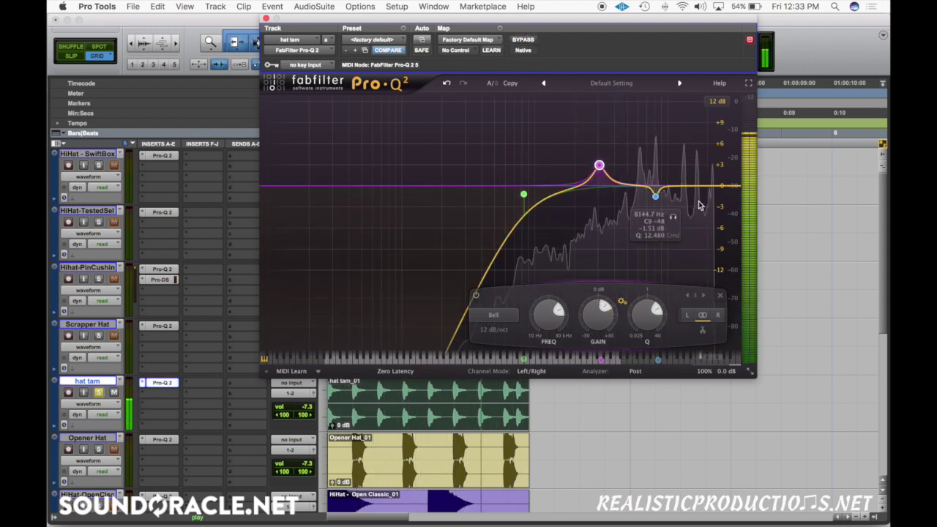
- Add a high shelf at about 12.8 kHz boosted about 3.8 dB to hat tam, and close its Pro-Q 2
drag(680, 188, 682, 183)
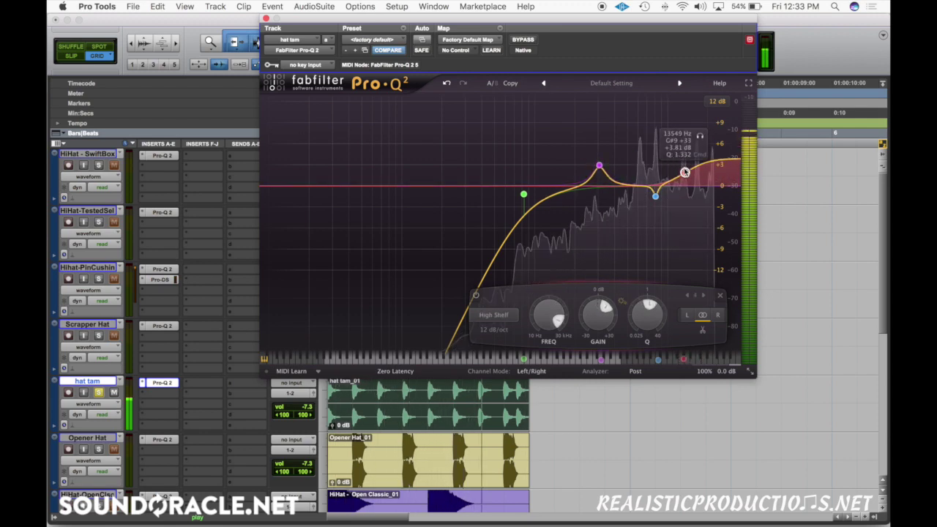
drag(684, 172, 680, 173)
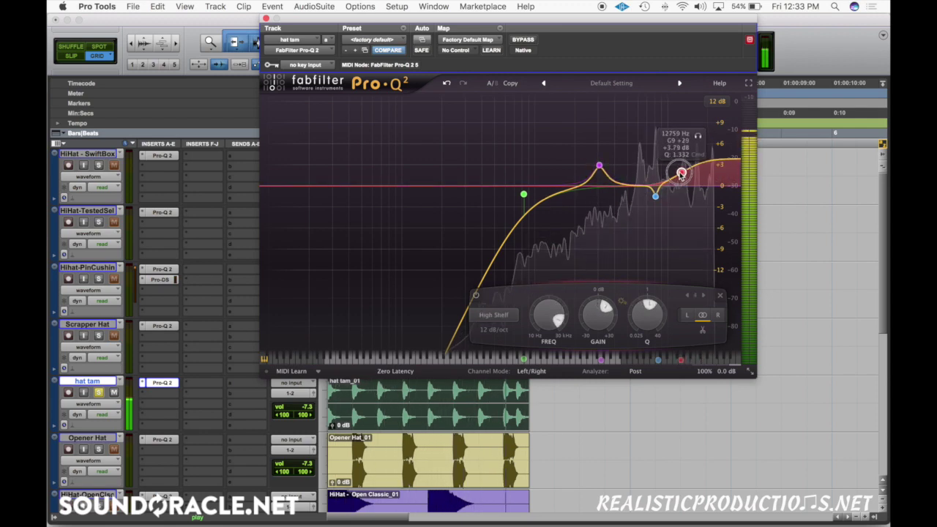
click(265, 19)
- Select the soloed Opener Hat track, play it, and open its Pro-Q 2
scroll(118, 402, down, 2)
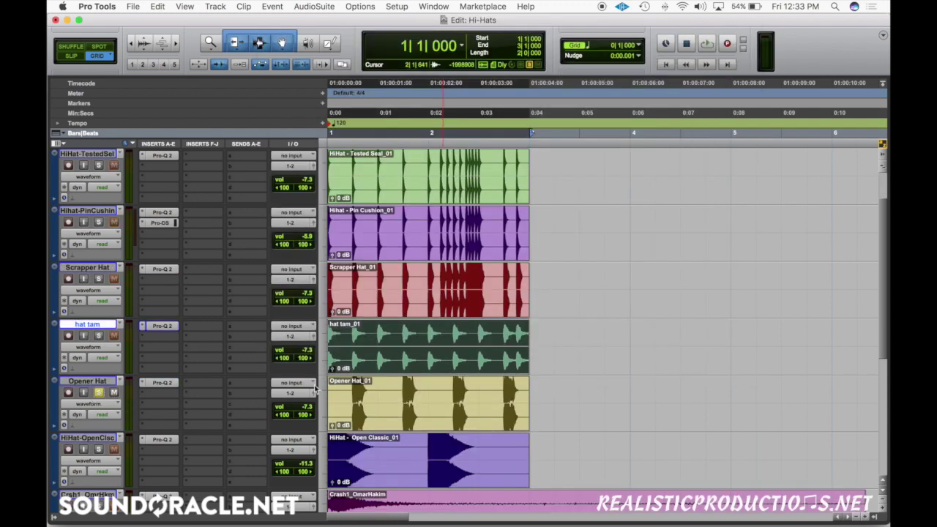
click(350, 413)
key(space)
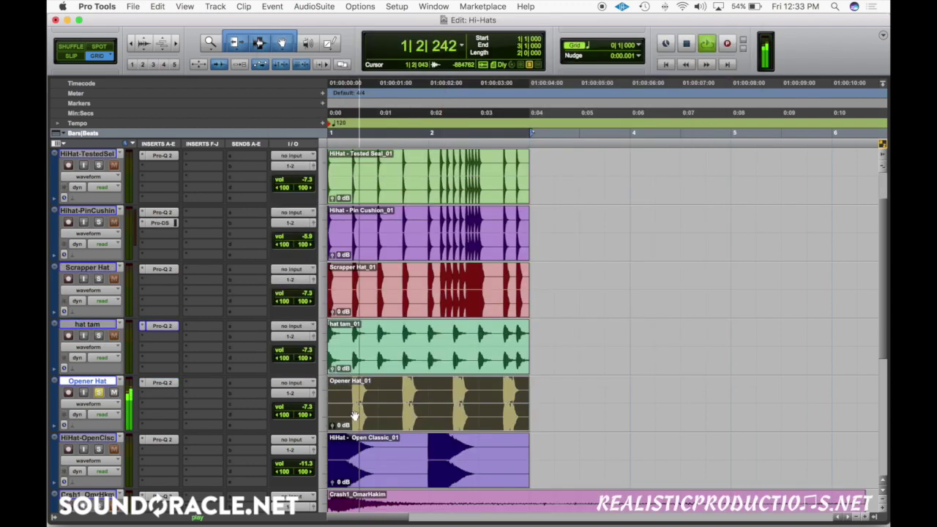
click(170, 386)
- Add a low-cut filter at about 359 Hz to the Opener Hat EQ, and resume playback
drag(273, 189, 475, 186)
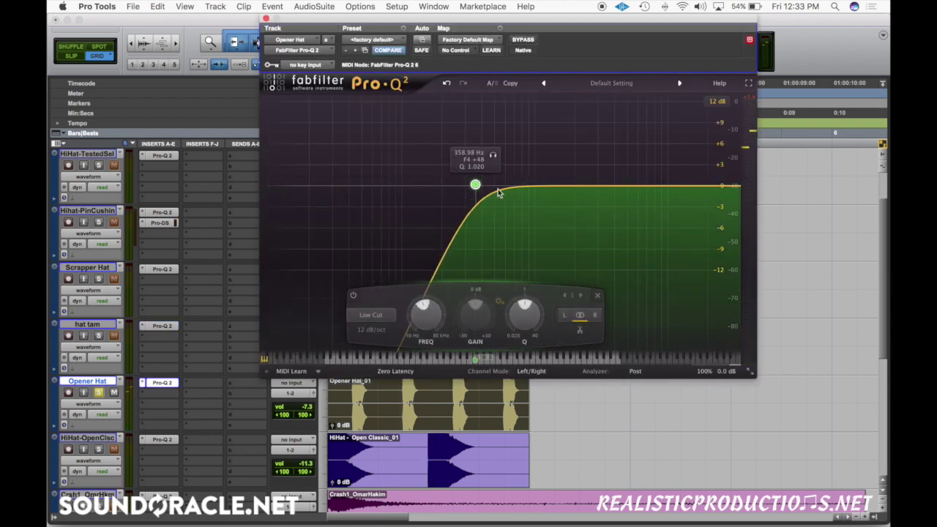
key(space)
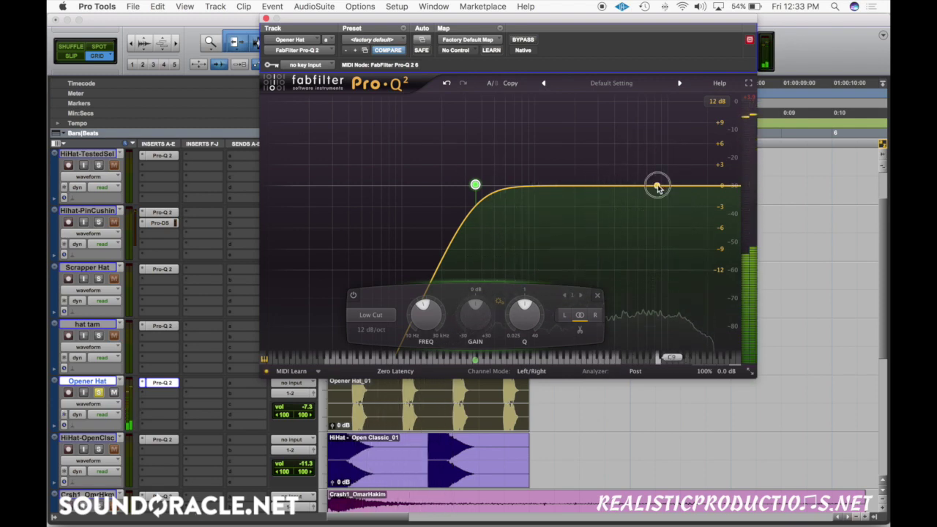
- Audition a narrow bell to about 4626 Hz on the Opener Hat, cut it by about 2.7 dB, and compare with the EQ bypassed
drag(655, 185, 607, 109)
scroll(637, 168, up, 5)
drag(621, 142, 639, 149)
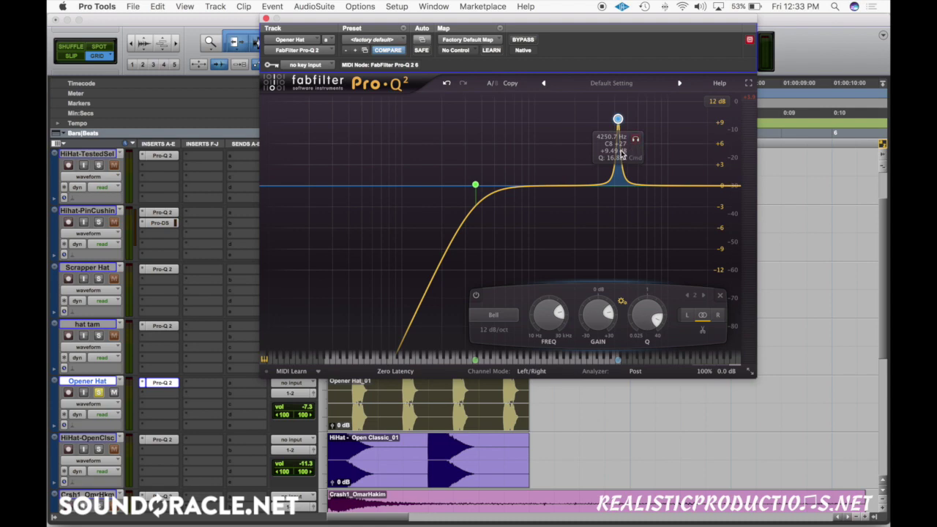
drag(636, 144, 641, 153)
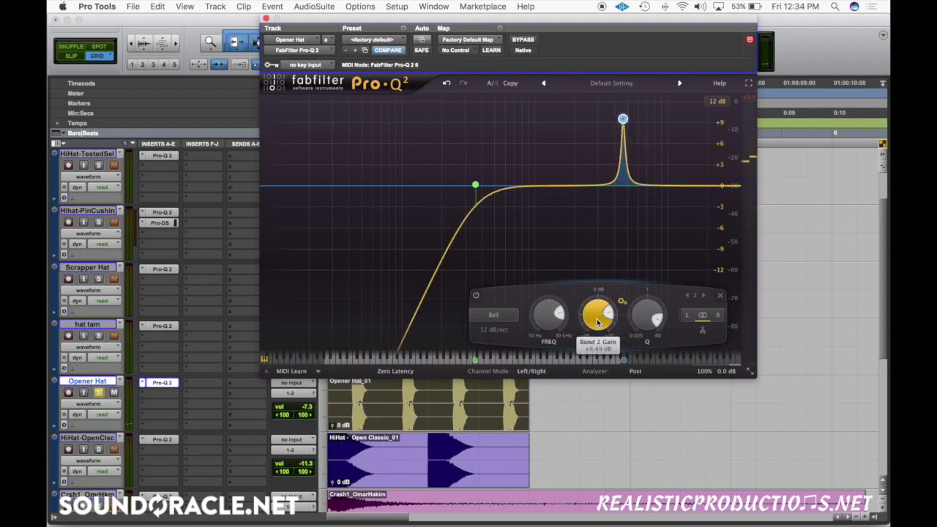
mouse_move(597, 322)
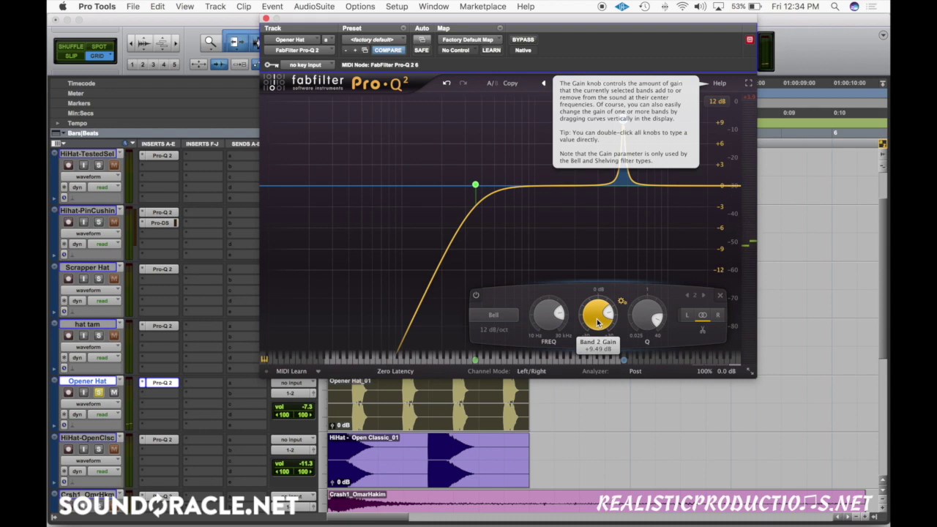
key(space)
scroll(598, 314, down, 10)
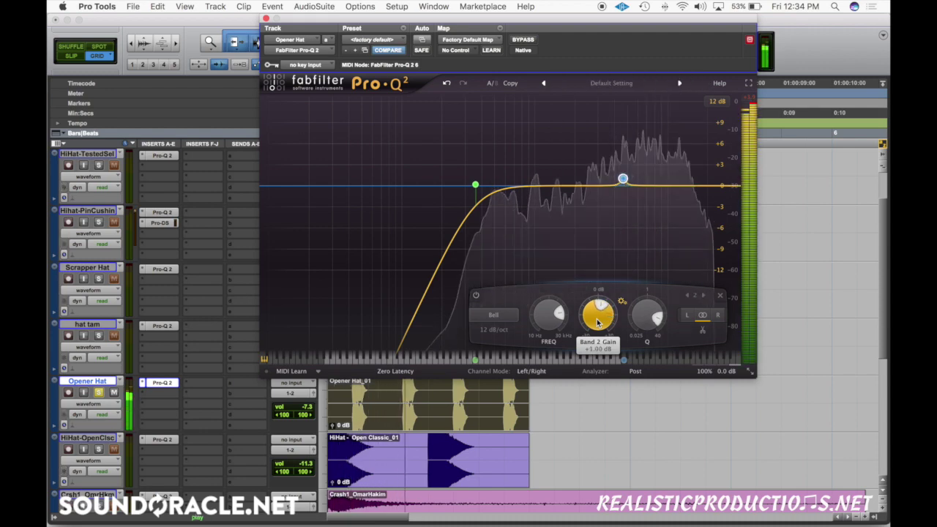
scroll(598, 315, down, 1)
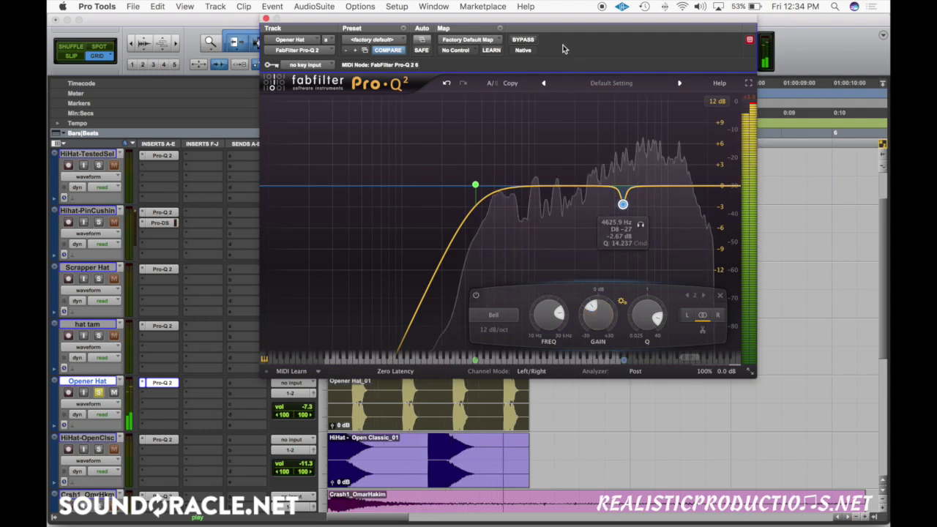
click(523, 41)
click(523, 41)
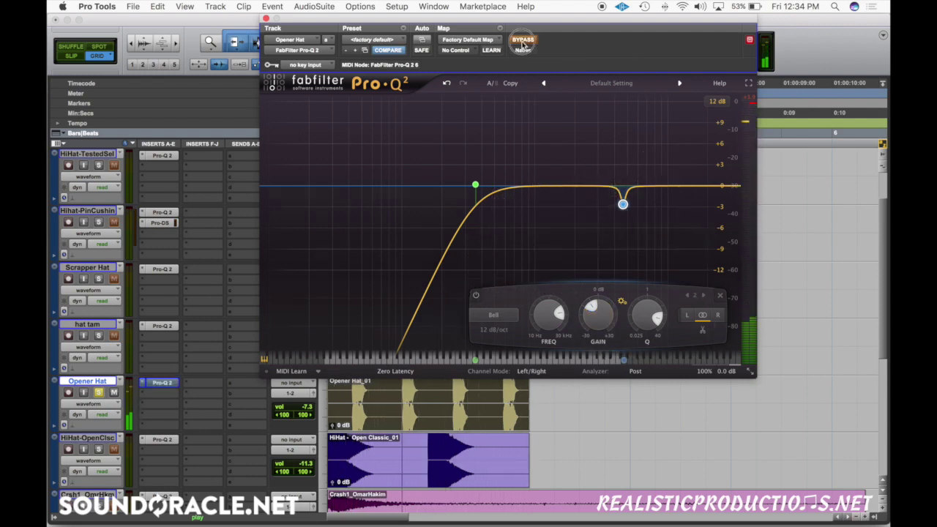
- Add a narrow bell at about 2326 Hz boosted about 1.3 dB to the Opener Hat, and close its Pro-Q 2
click(583, 172)
scroll(583, 172, up, 5)
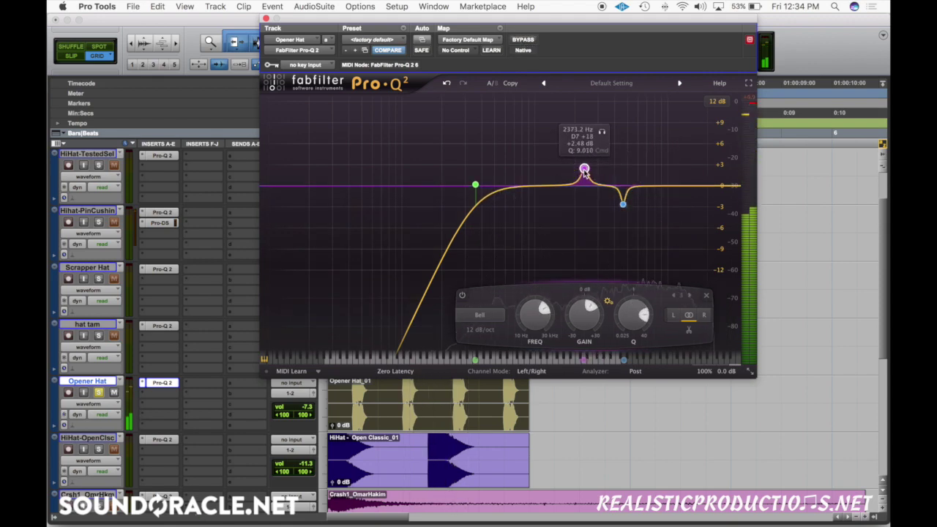
drag(585, 171, 583, 150)
scroll(573, 330, down, 4)
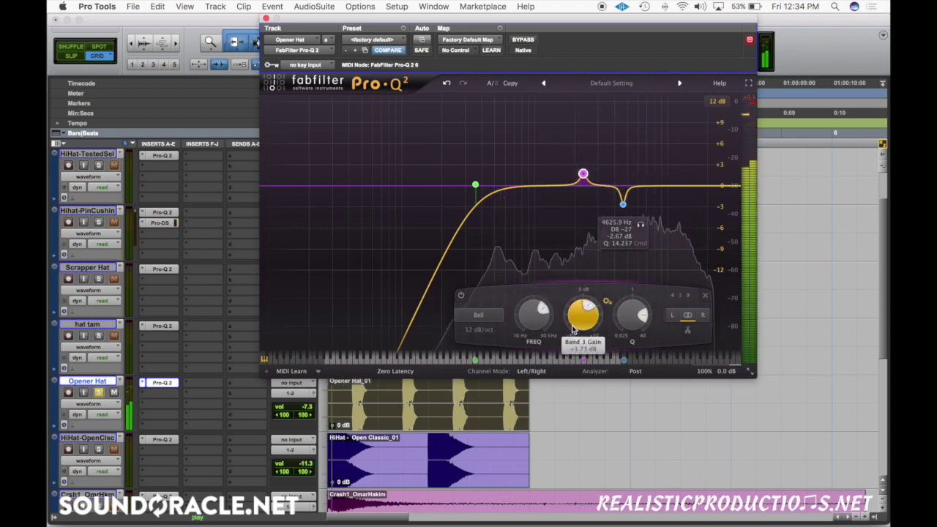
scroll(573, 330, down, 1)
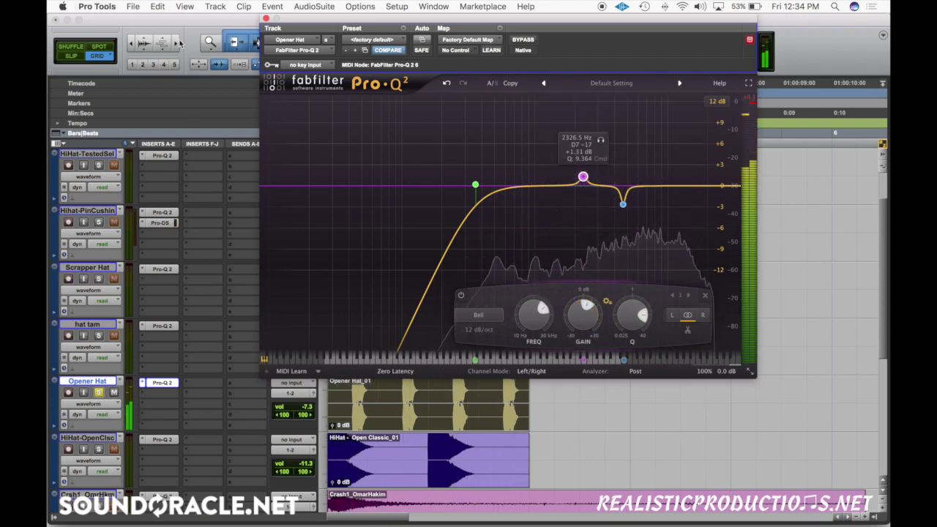
click(266, 18)
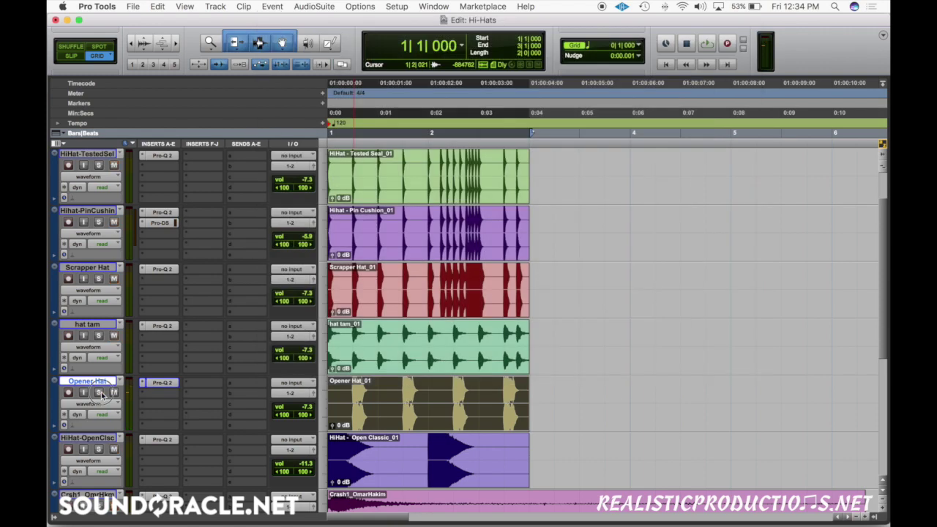
- Open the HiHat-OpenClassic Pro-Q 2, add a narrow bell at about 7579 Hz, and cut it by about 3.8 dB
click(162, 439)
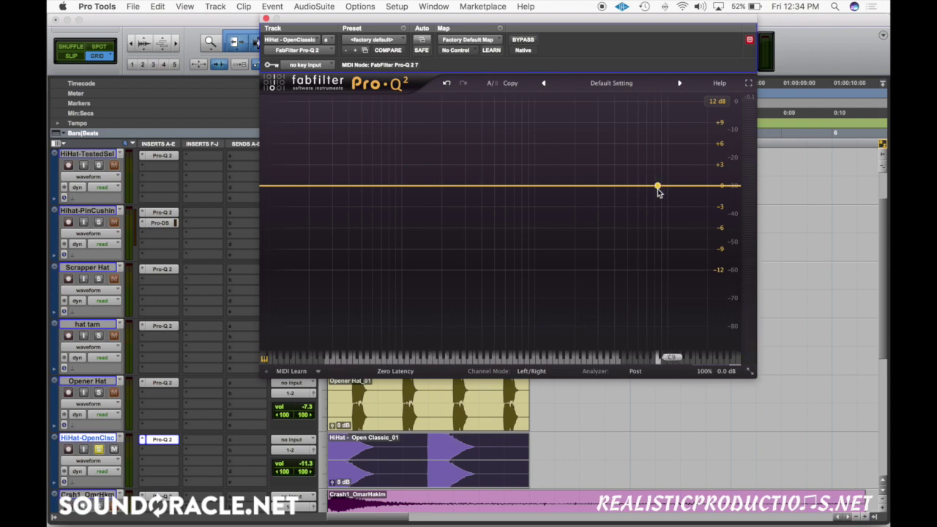
drag(656, 187, 651, 145)
scroll(647, 156, up, 5)
scroll(600, 315, down, 8)
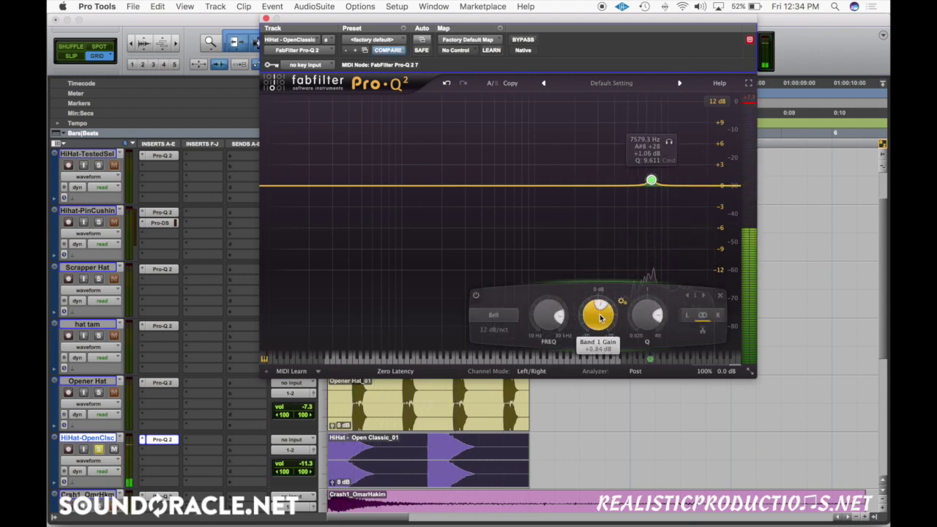
scroll(600, 316, down, 2)
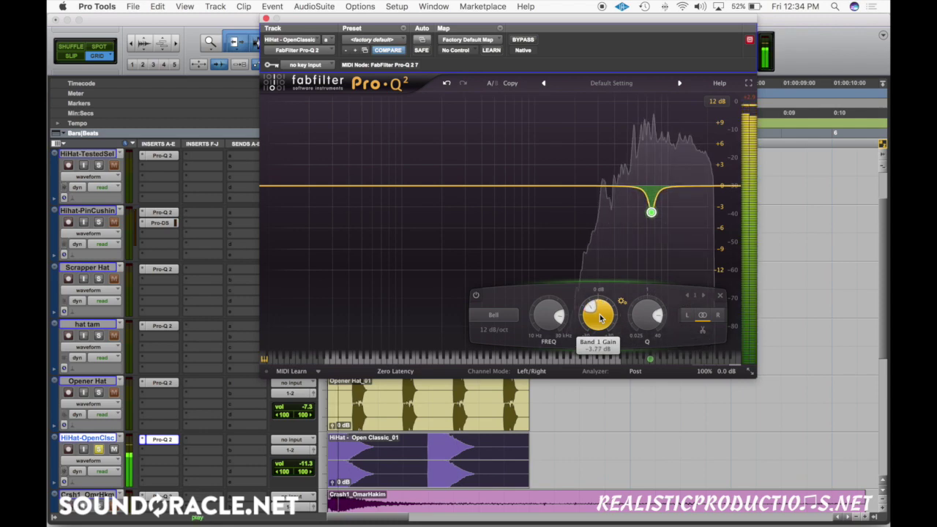
- Compare the HiHat-OpenClassic EQ with it bypassed, and deepen the 7579 Hz cut to about 6.7 dB before closing Pro-Q 2
click(521, 41)
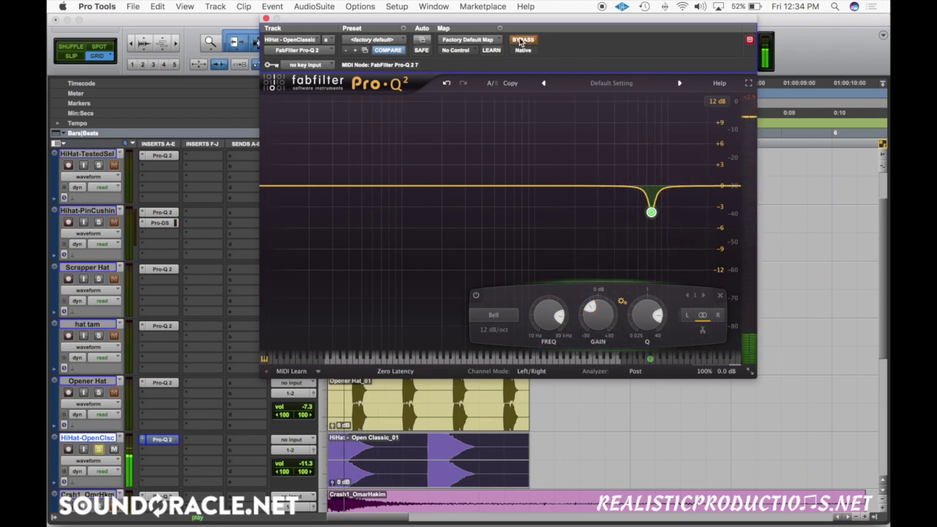
click(521, 41)
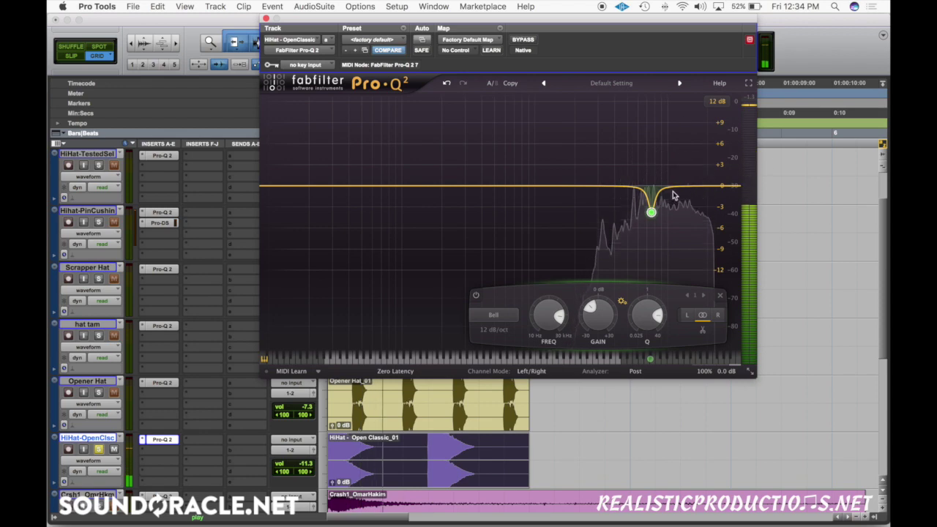
mouse_move(655, 220)
drag(606, 304, 602, 317)
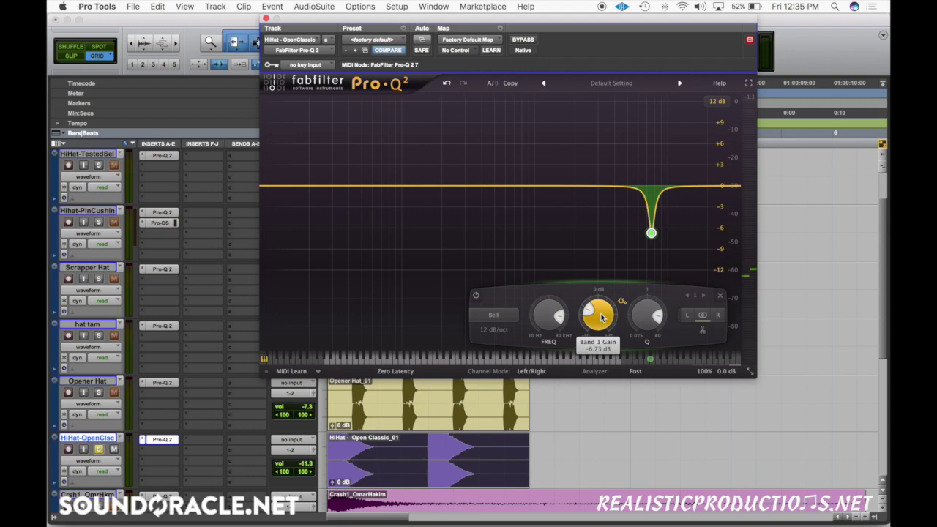
click(267, 19)
- Select the soloed first crash clip from its start to bar 2 beat 2 for playback, and open the track's Pro-Q 2
scroll(389, 450, down, 5)
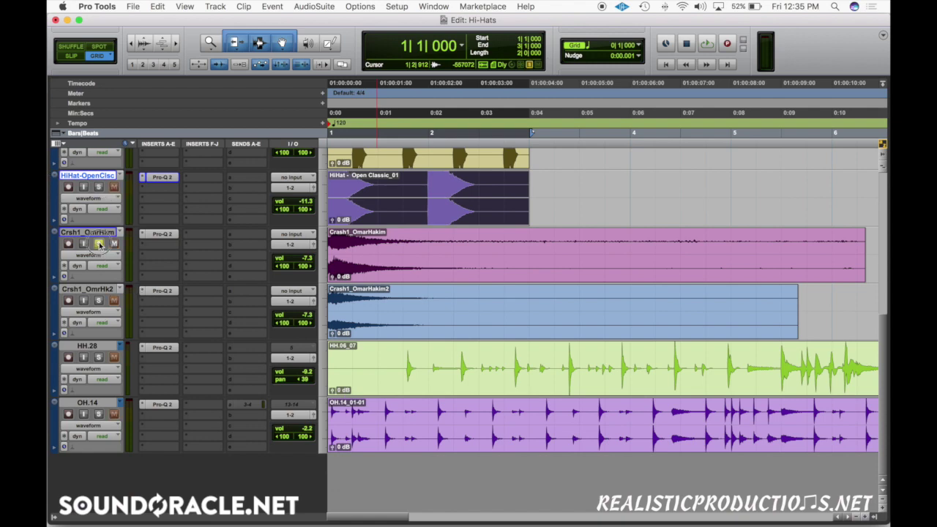
shift+click(439, 246)
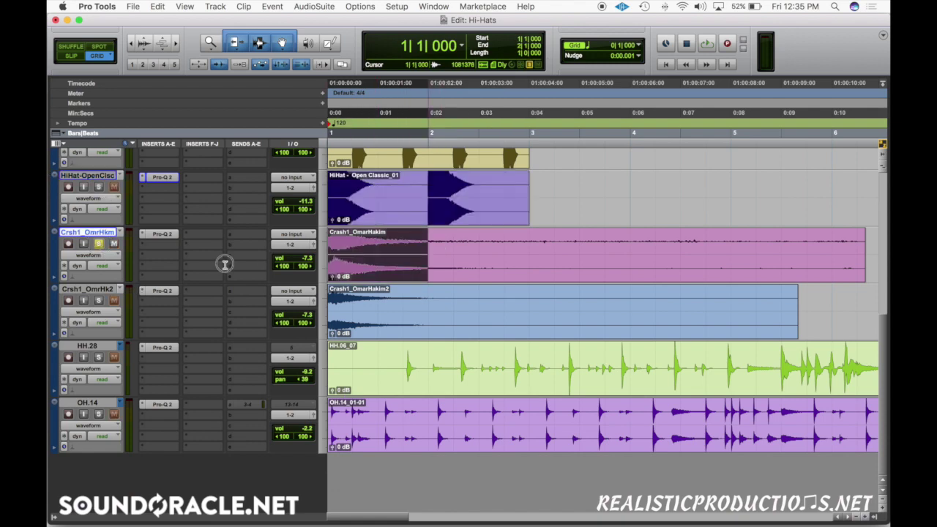
shift+click(452, 255)
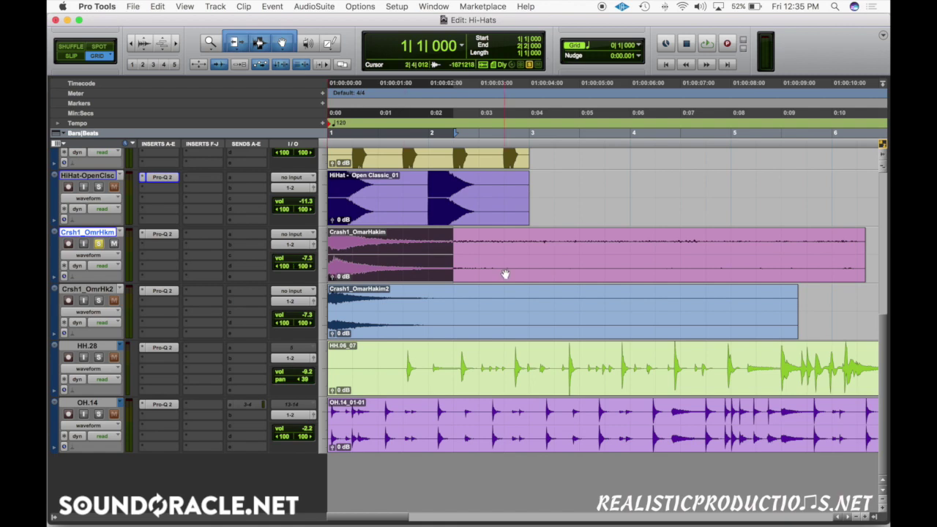
key(space)
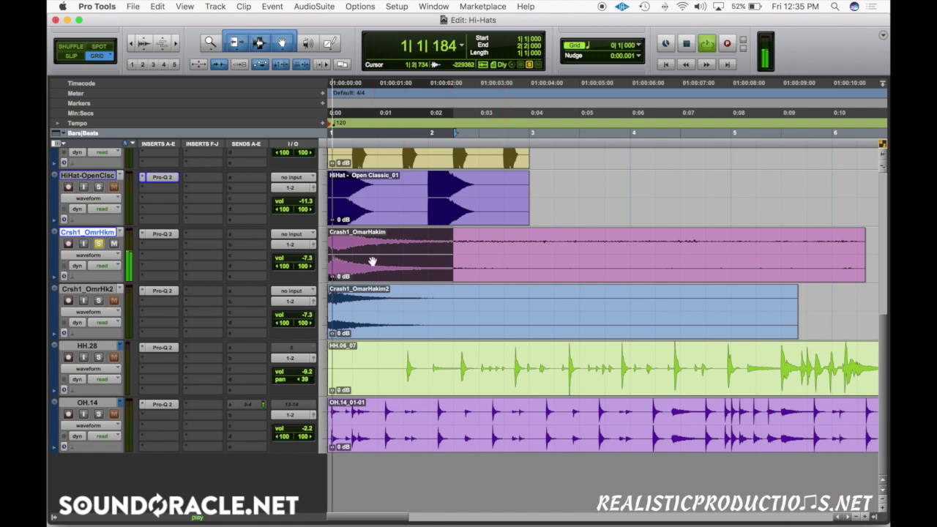
key(space)
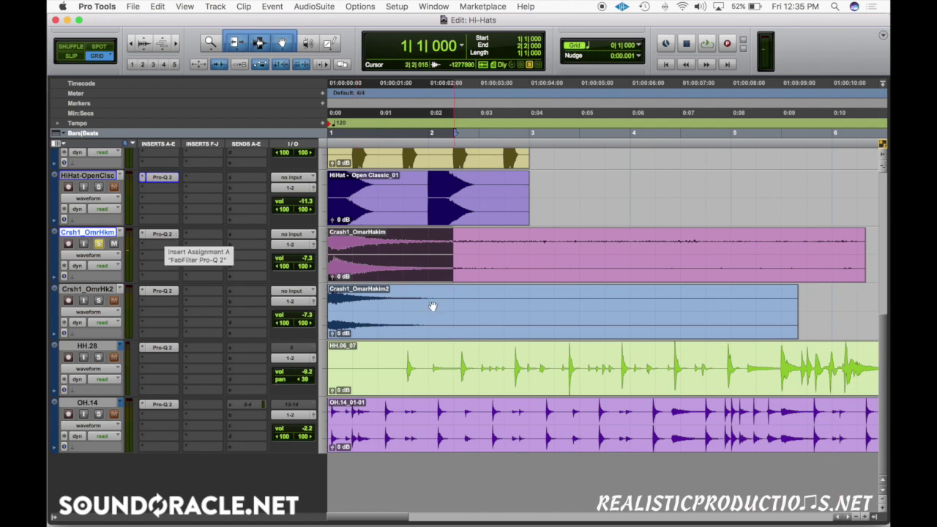
click(156, 235)
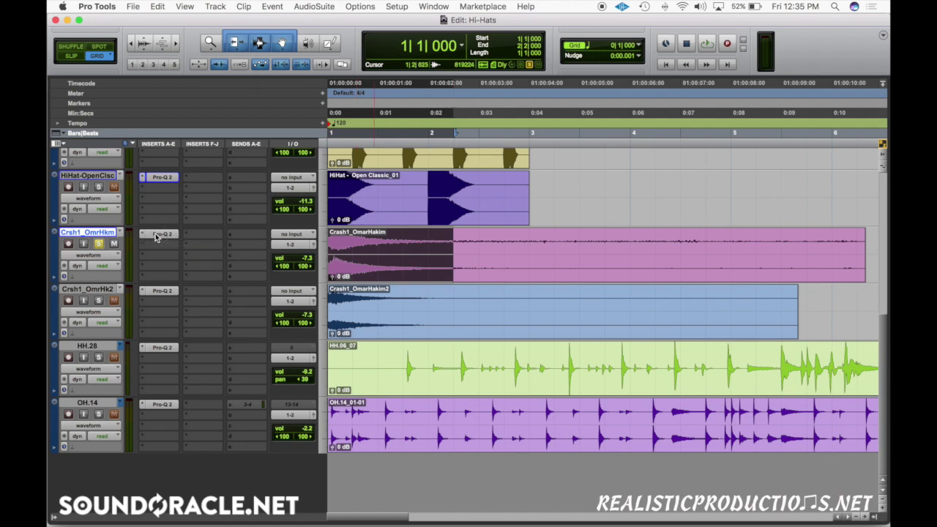
key(space)
drag(724, 191, 419, 189)
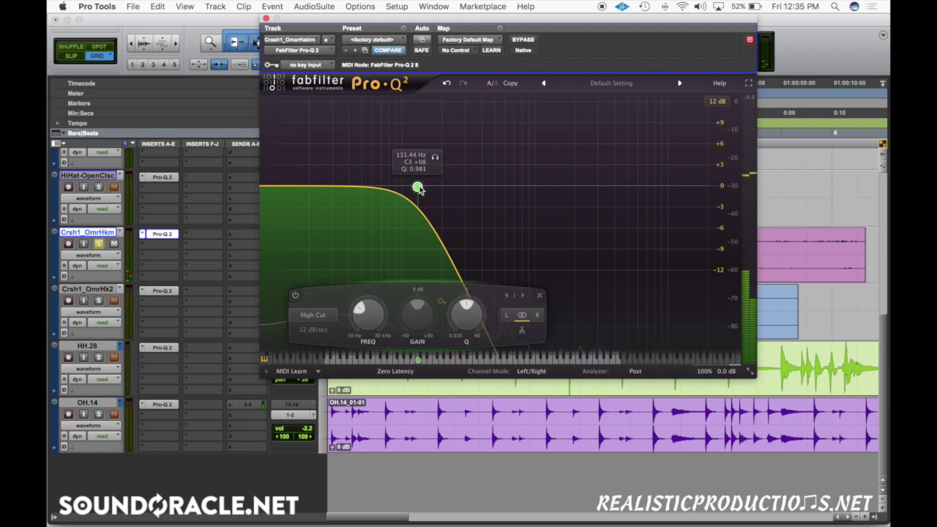
right_click(418, 188)
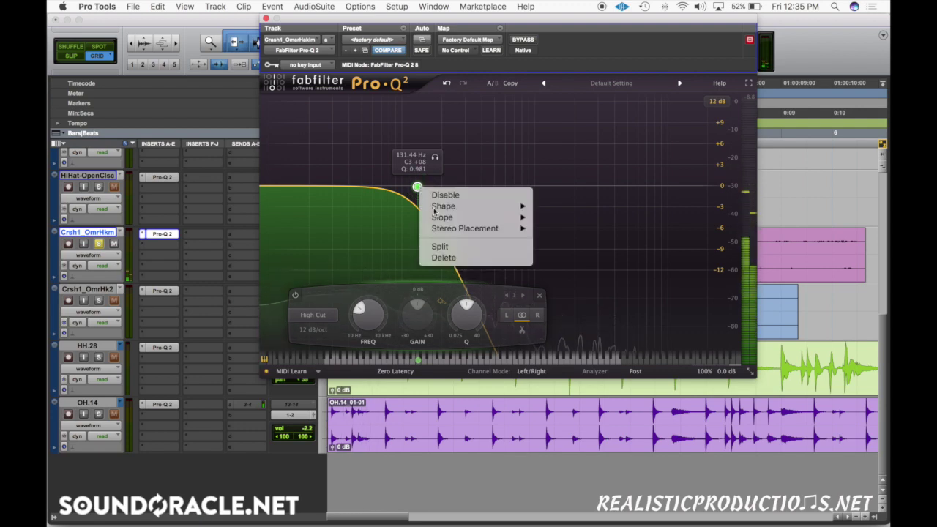
click(479, 258)
- Add a low-cut filter slightly below 324 Hz to the first crash, and audition a boosted bell at about 849 Hz with Q about 1.9
click(268, 186)
drag(283, 189, 469, 186)
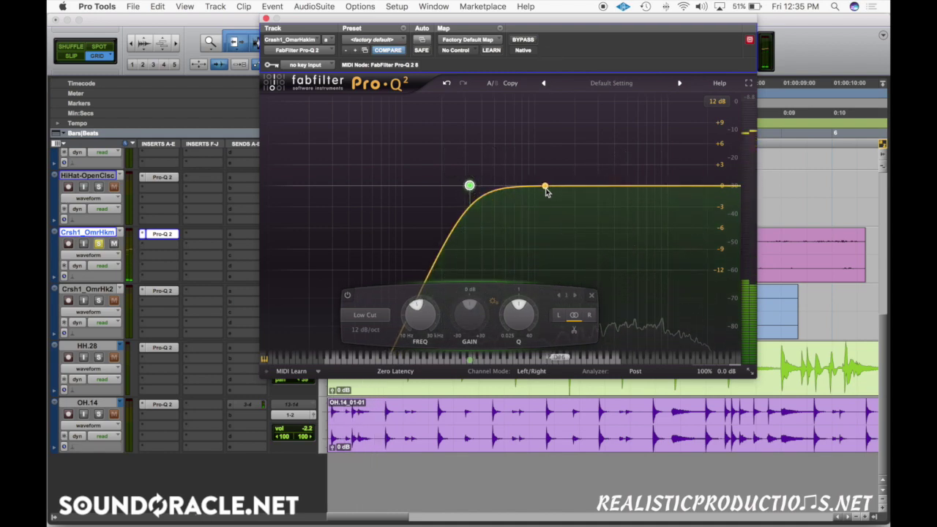
drag(544, 183, 534, 130)
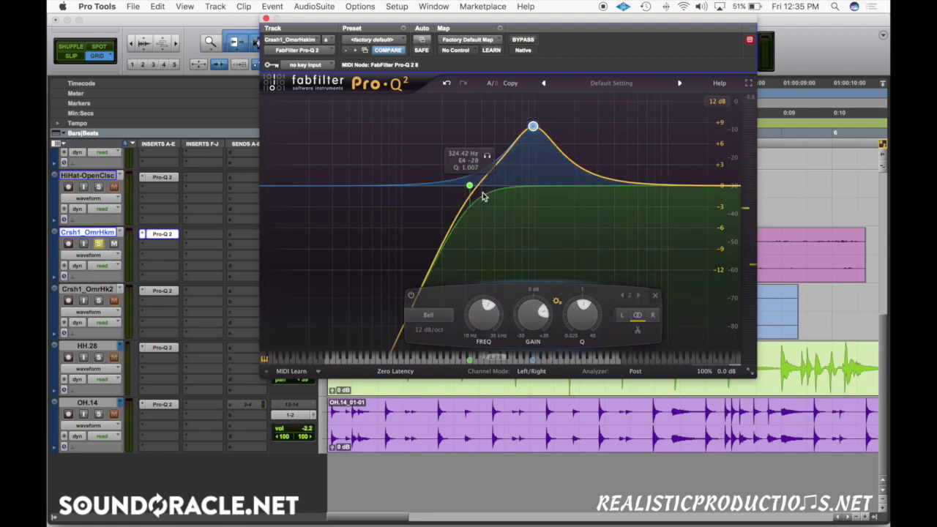
drag(469, 185, 459, 186)
drag(533, 129, 524, 110)
scroll(525, 121, up, 3)
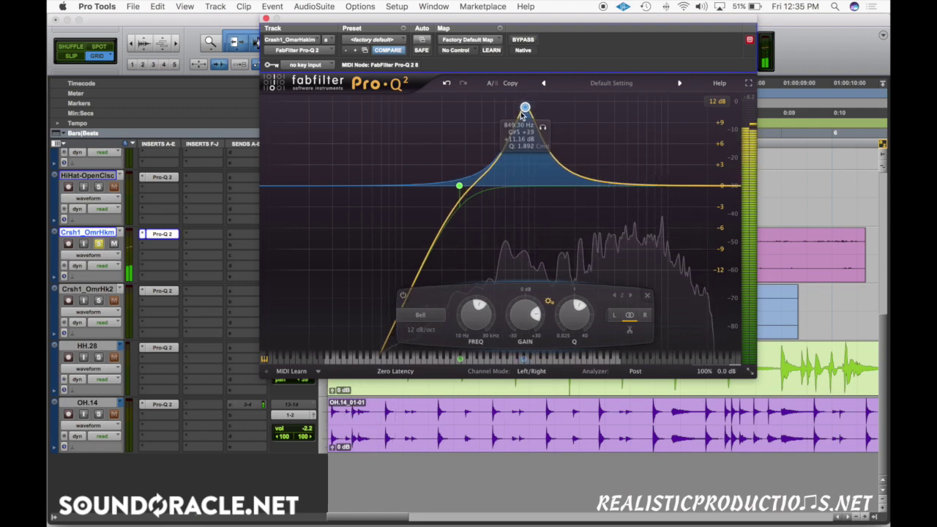
- Compare the boosted crash EQ with it bypassed, and change the 849 Hz bell to a cut of about 4 dB
click(523, 41)
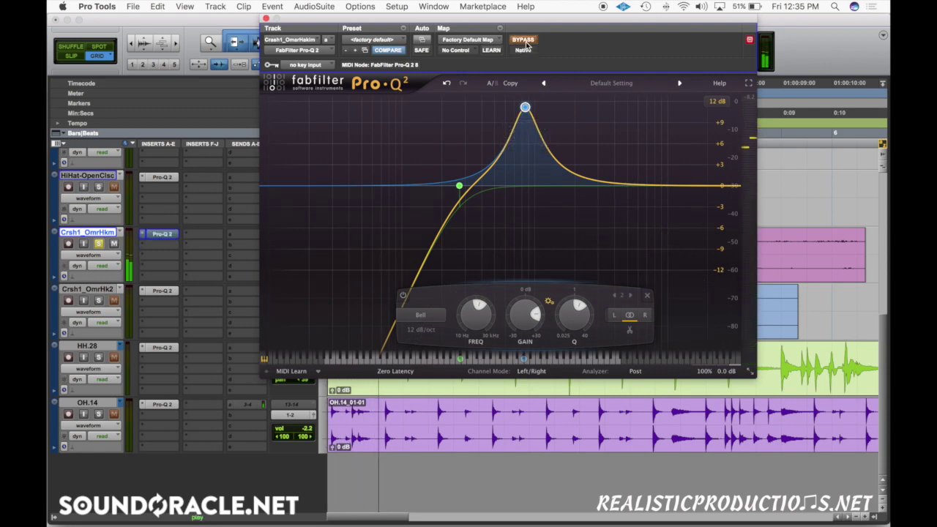
click(523, 41)
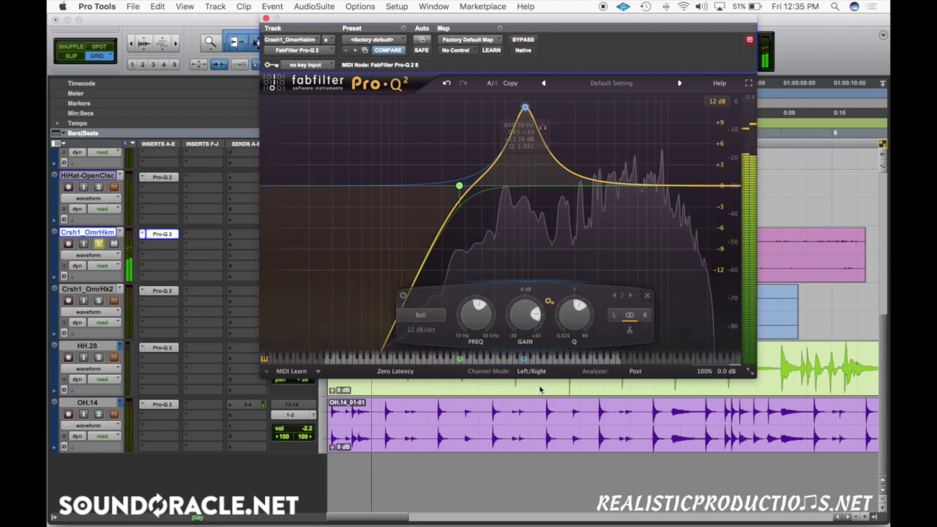
scroll(521, 327, down, 10)
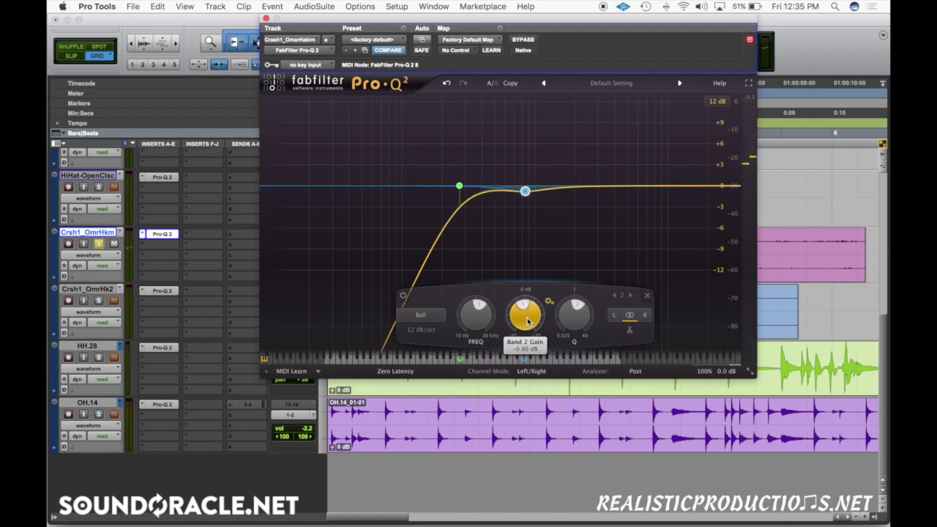
scroll(528, 320, down, 3)
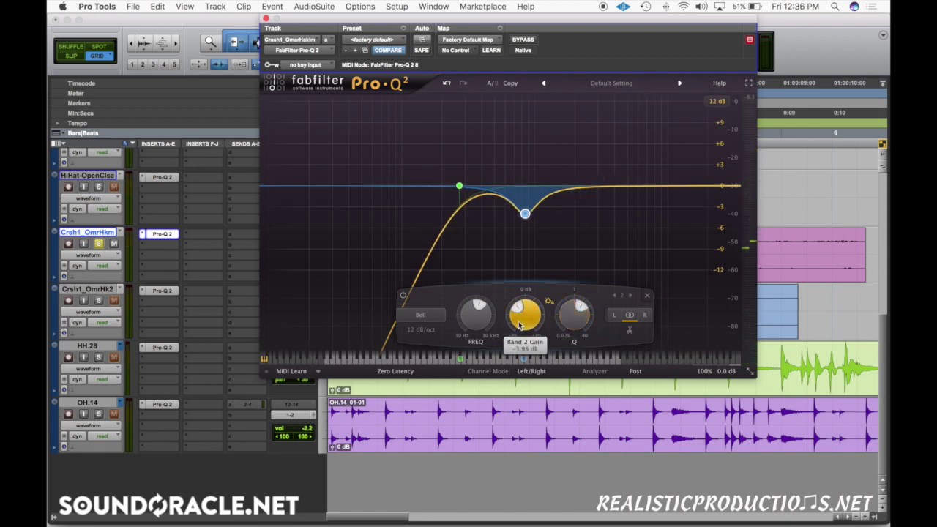
- Ease the 849 Hz cut to about 2.5 dB during playback, and compare the first crash's EQ with it bypassed
key(space)
click(523, 41)
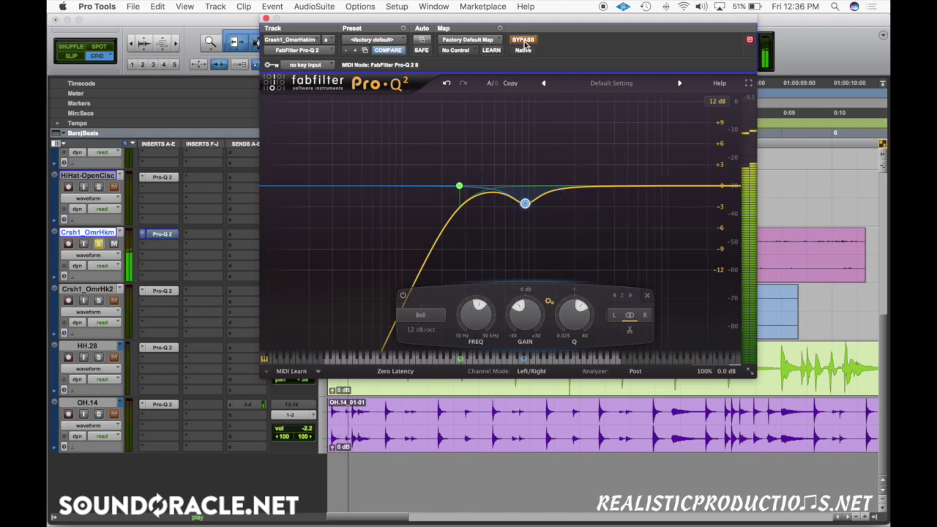
click(523, 41)
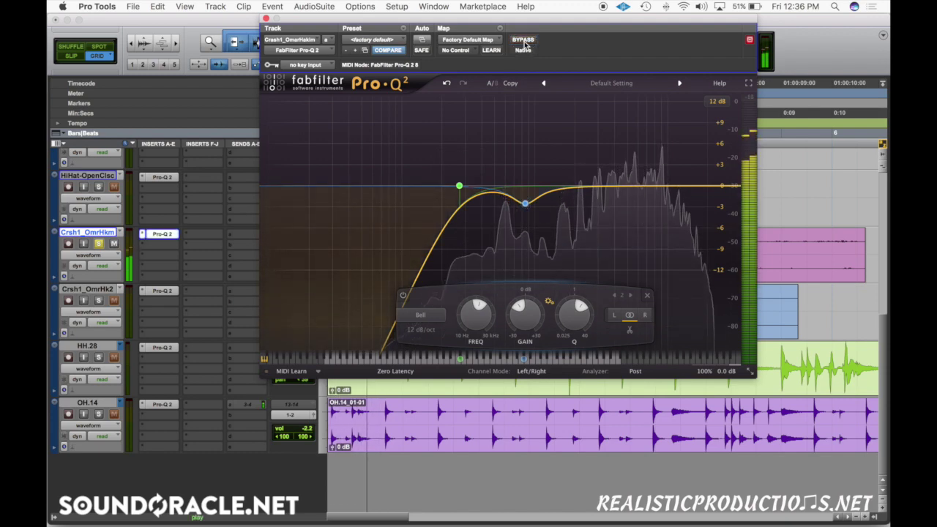
click(524, 41)
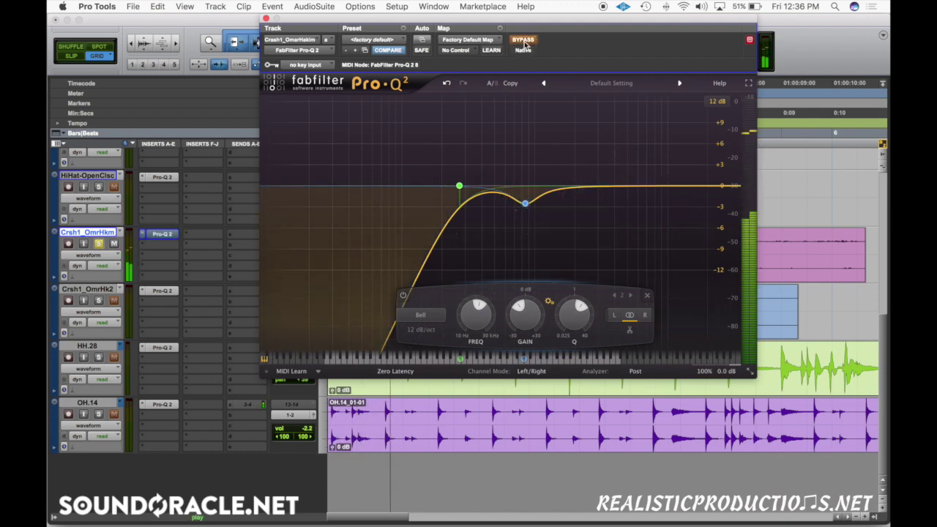
click(523, 41)
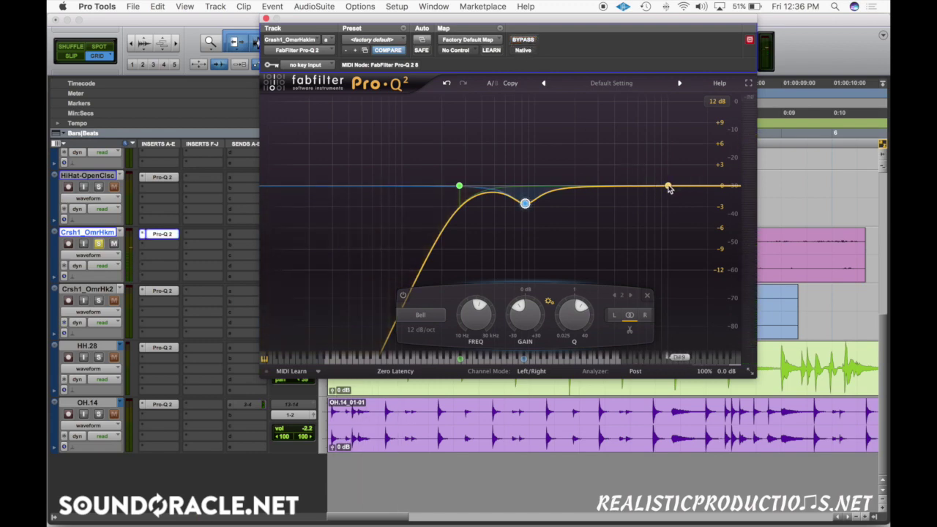
- Add a bell at about 9293 Hz boosted about 1.7 dB to the first crash, and try another band lower in frequency
drag(669, 189, 664, 152)
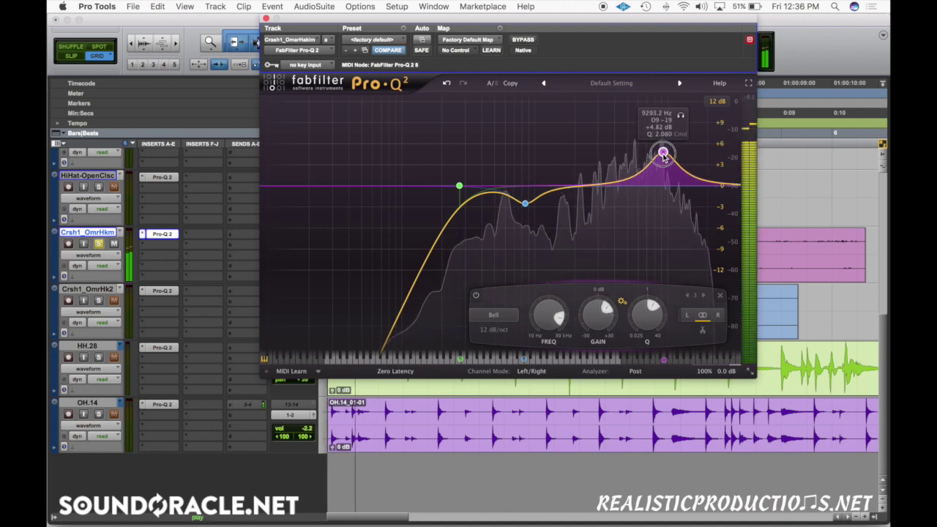
drag(617, 325, 617, 350)
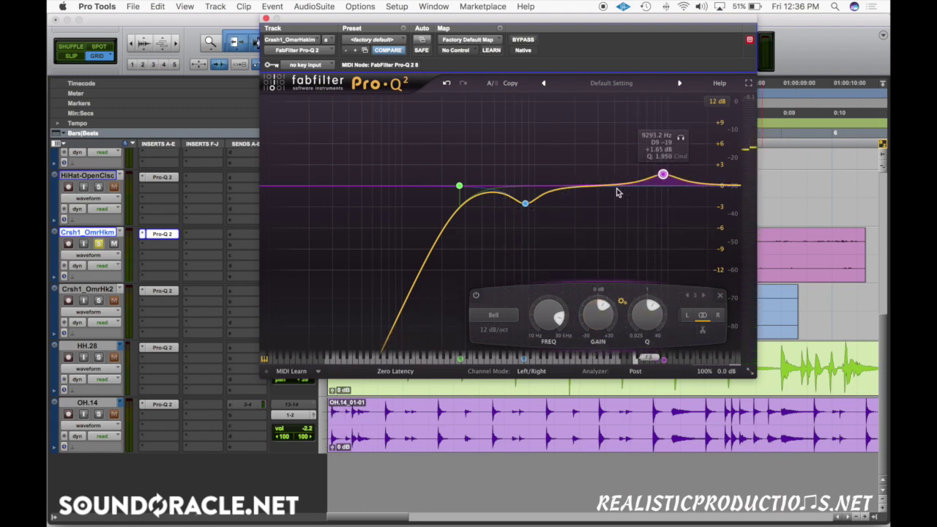
drag(594, 190, 609, 186)
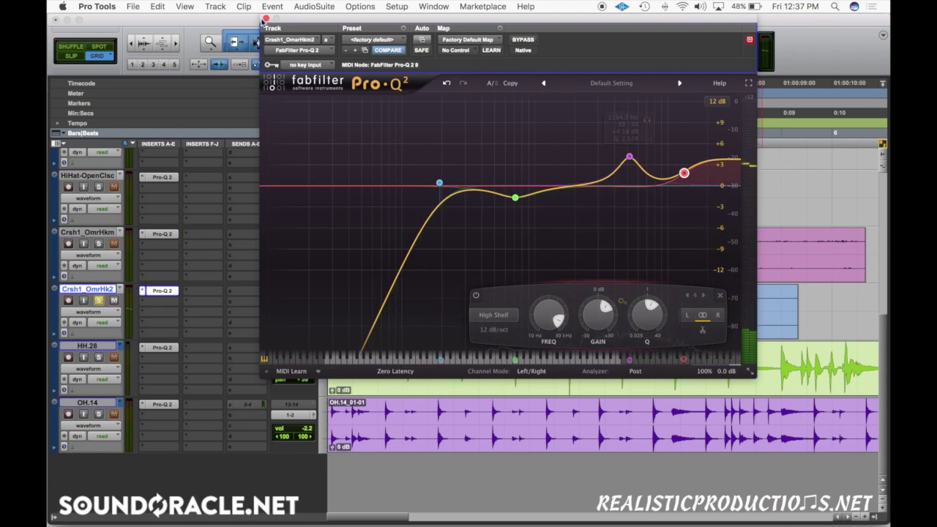
- Close the second crash's Pro-Q 2, solo the HH.28 track, and place the edit cursor at 1|4|000 in its clip
click(266, 18)
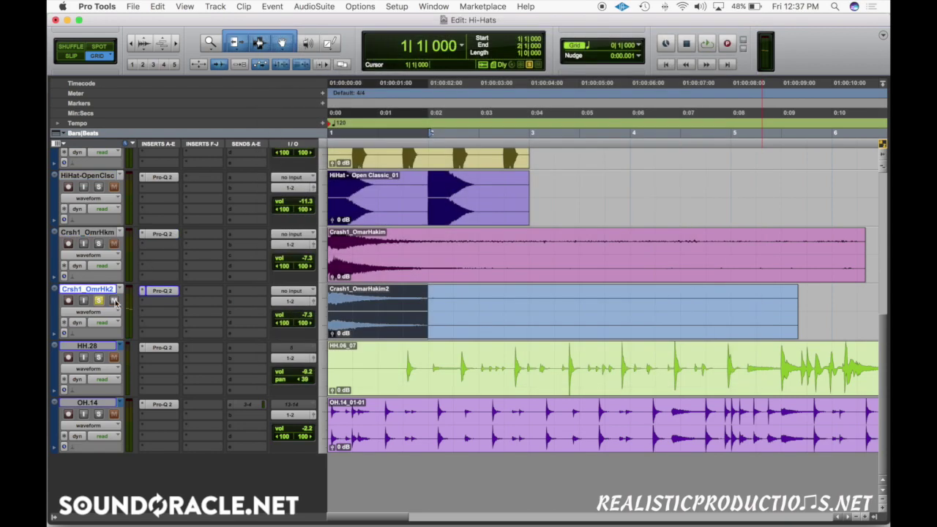
click(99, 355)
click(404, 362)
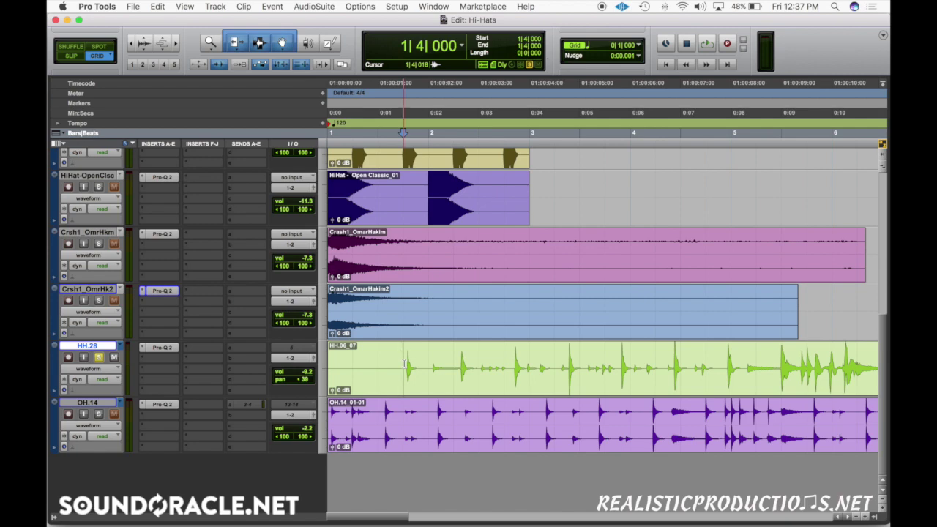
key(super+bracketleft)
key(super+bracketleft)
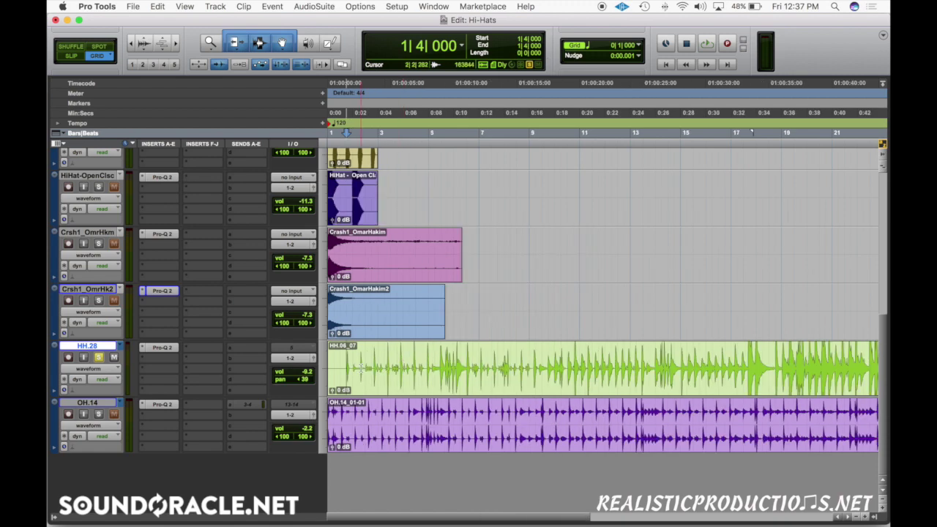
- Select the HH.28 passage from 10|1|000 to about bar 15, and open the track's Pro-Q 2
drag(554, 359, 685, 359)
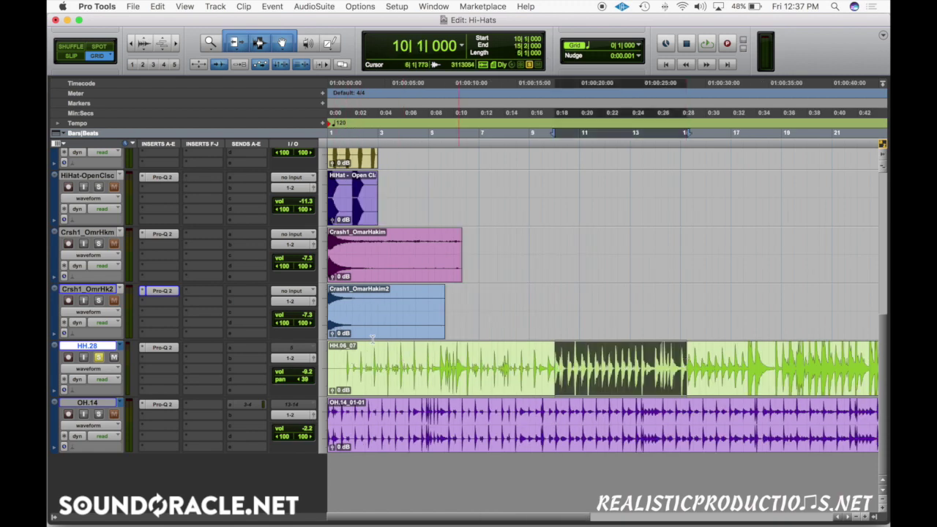
click(166, 348)
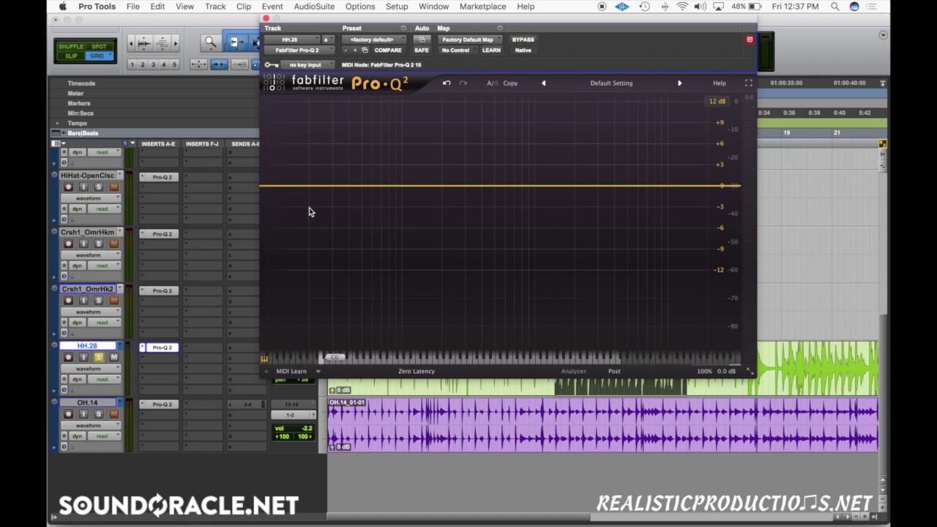
click(278, 186)
key(space)
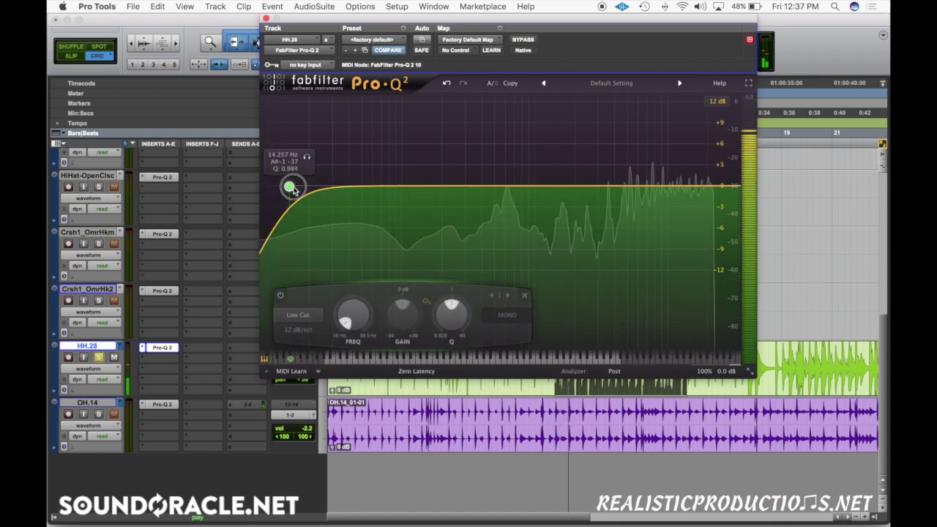
drag(278, 187, 350, 188)
right_click(350, 188)
click(374, 238)
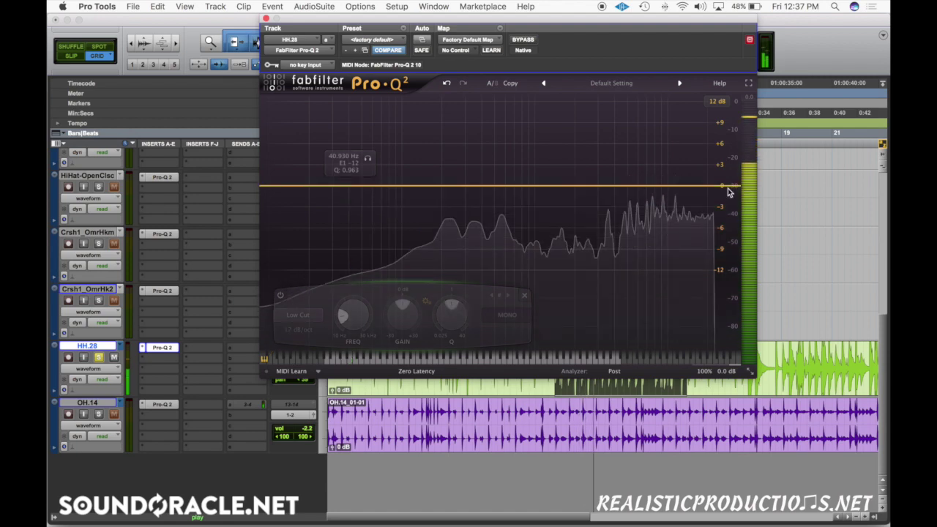
- Audition HH.28 through a high cut swept down to about 178 Hz, and delete the band
click(728, 186)
drag(728, 186, 435, 188)
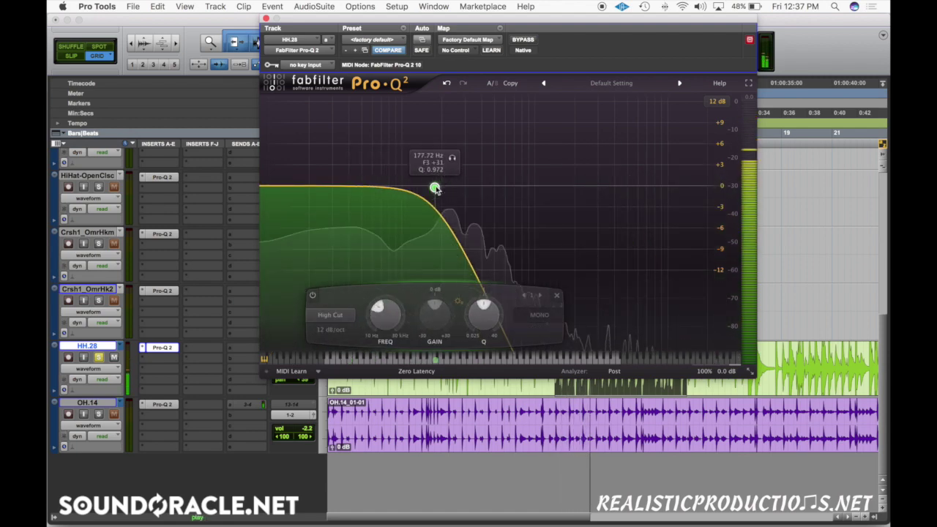
right_click(435, 189)
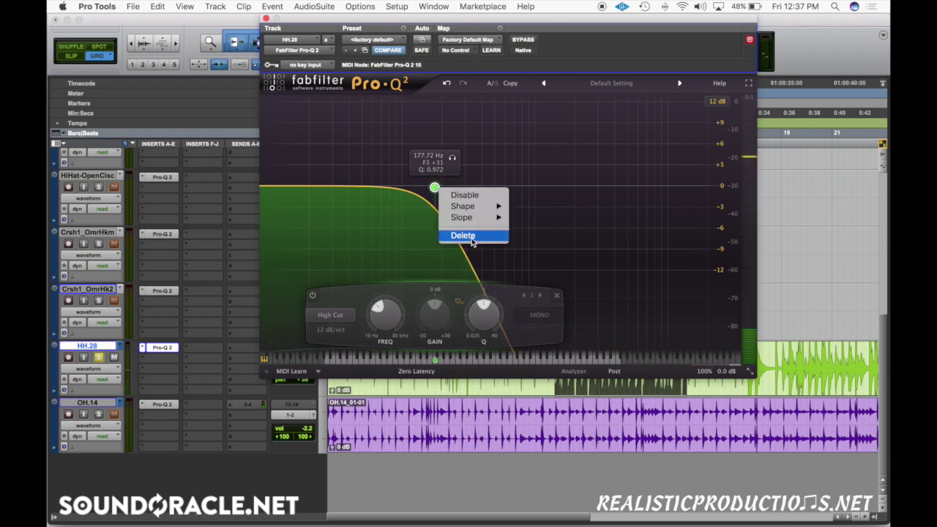
click(471, 238)
- Add a low cut at about 760 Hz and a narrow bell at about 4238 Hz boosted about 9 dB to HH.28
drag(271, 188, 518, 181)
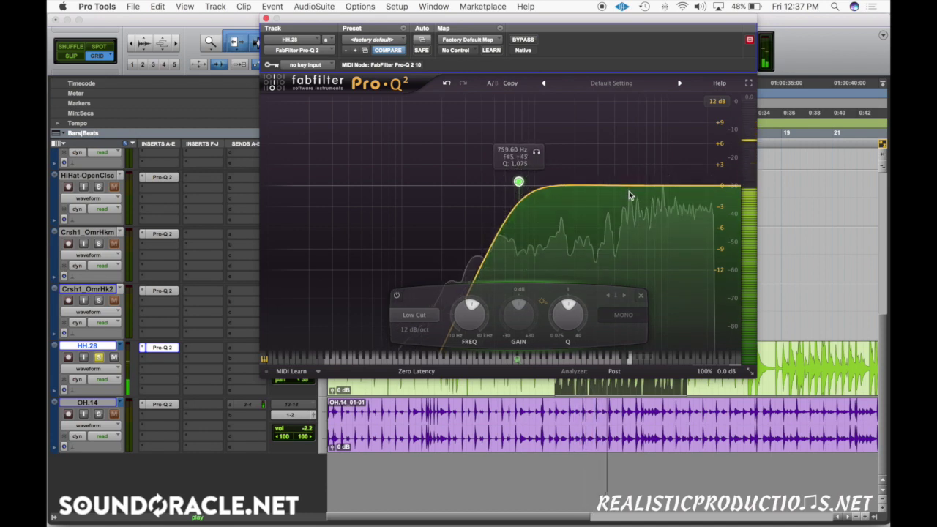
drag(601, 183, 614, 139)
scroll(594, 162, up, 10)
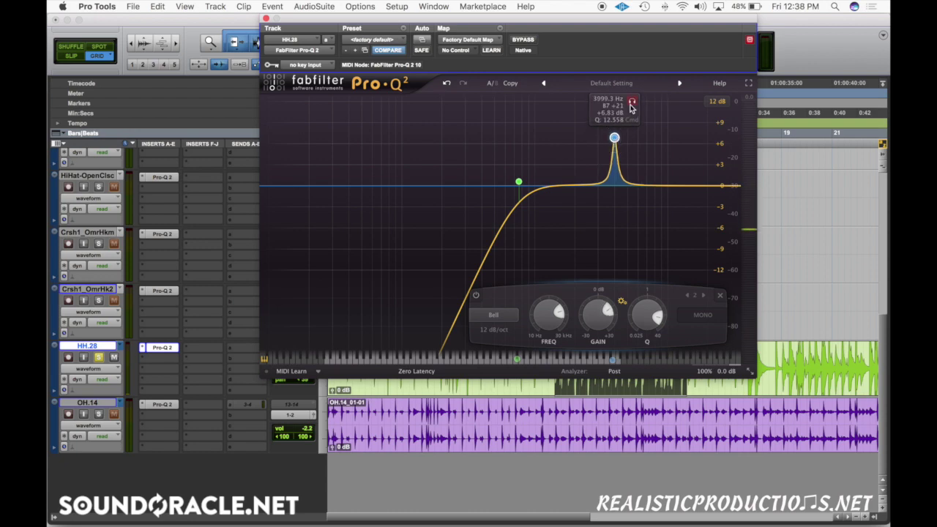
drag(634, 107, 639, 105)
scroll(590, 310, up, 5)
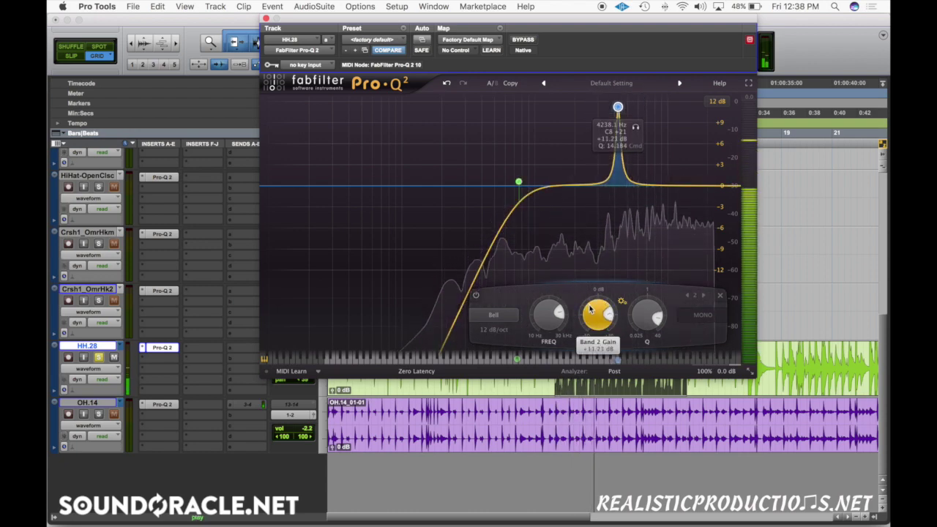
scroll(590, 310, down, 2)
- Add a bell at about 9946 Hz boosted about 5.7 dB to HH.28, and compare the EQ with it bypassed
click(670, 179)
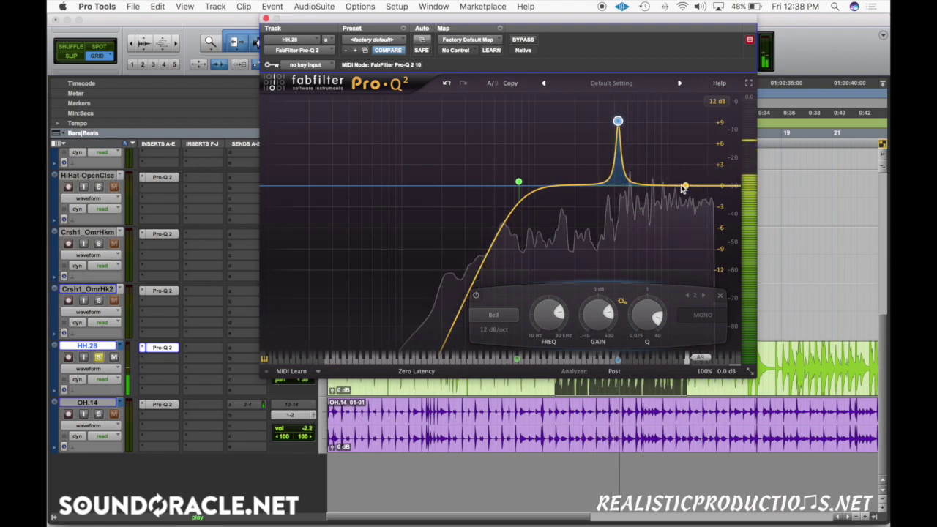
drag(671, 179, 667, 148)
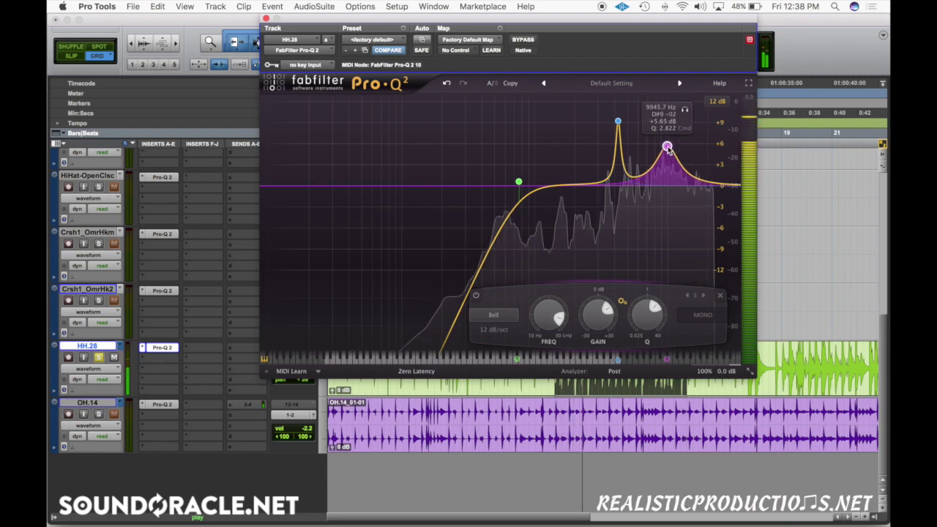
click(524, 39)
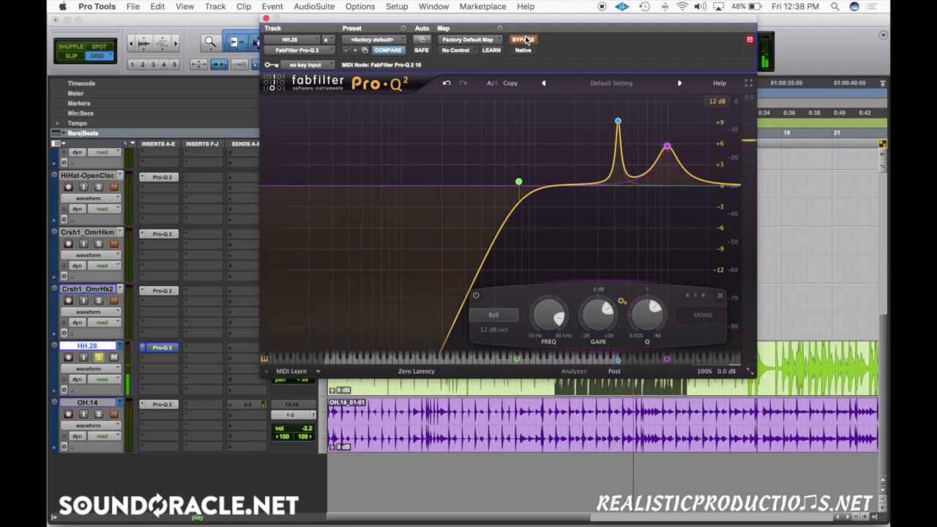
click(525, 40)
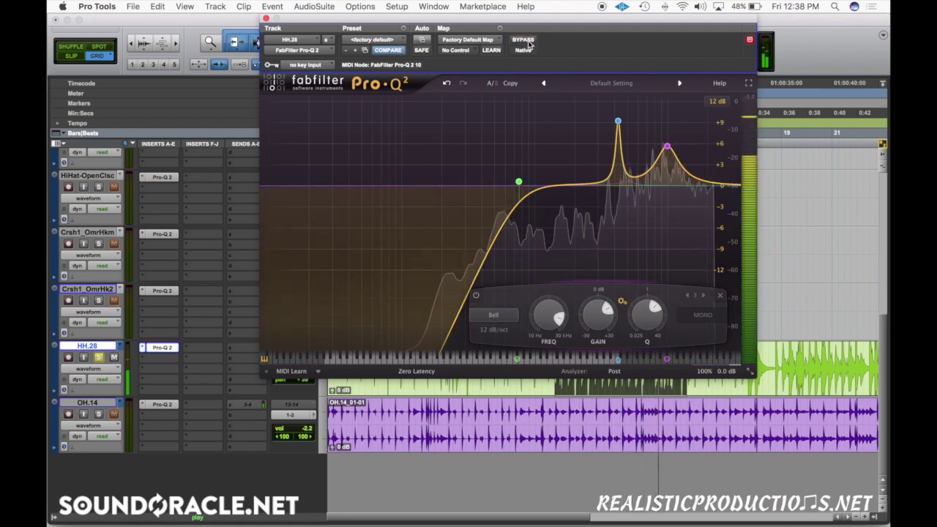
- Stop playback, close HH.28's Pro-Q 2, and switch to OH.14 by soloing it and opening its Pro-Q 2
key(space)
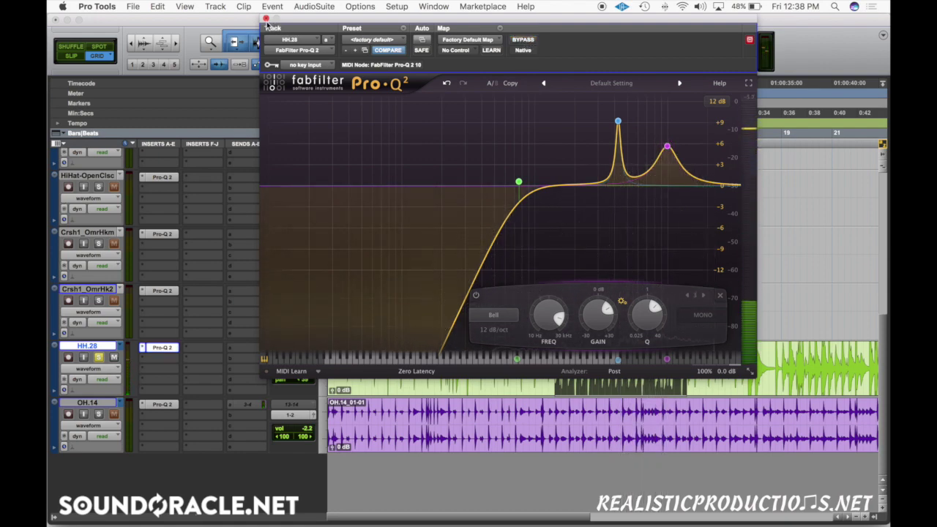
click(266, 19)
key(Return)
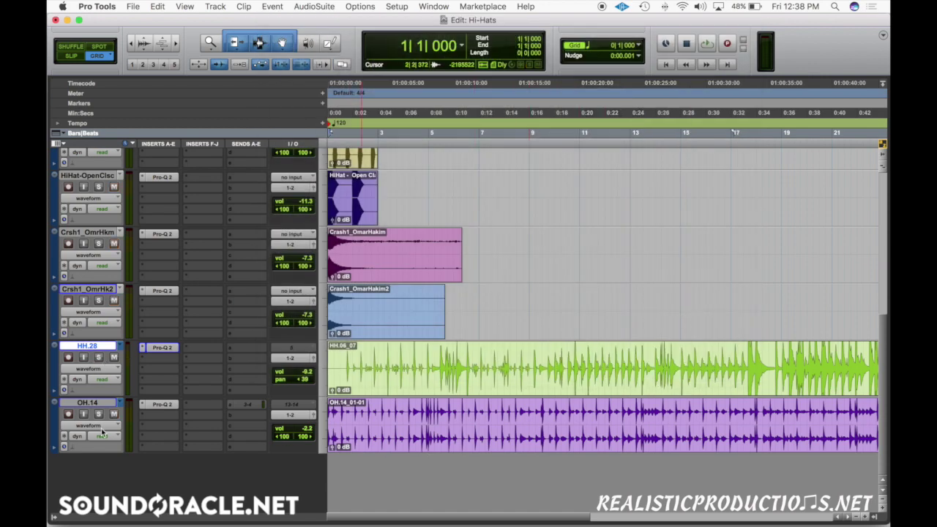
click(162, 404)
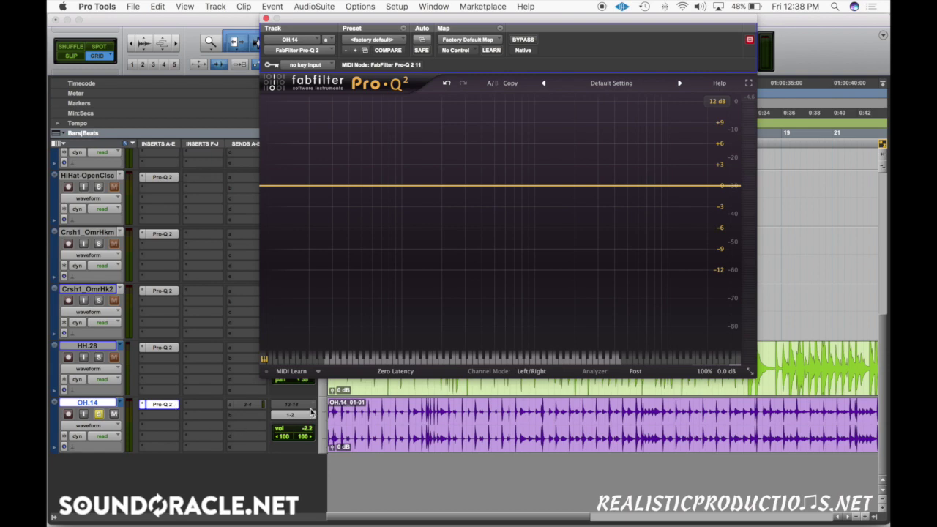
- Look through the OH.14 overhead clip and play part of it to find a passage suitable for equalizing
key(r)
key(r)
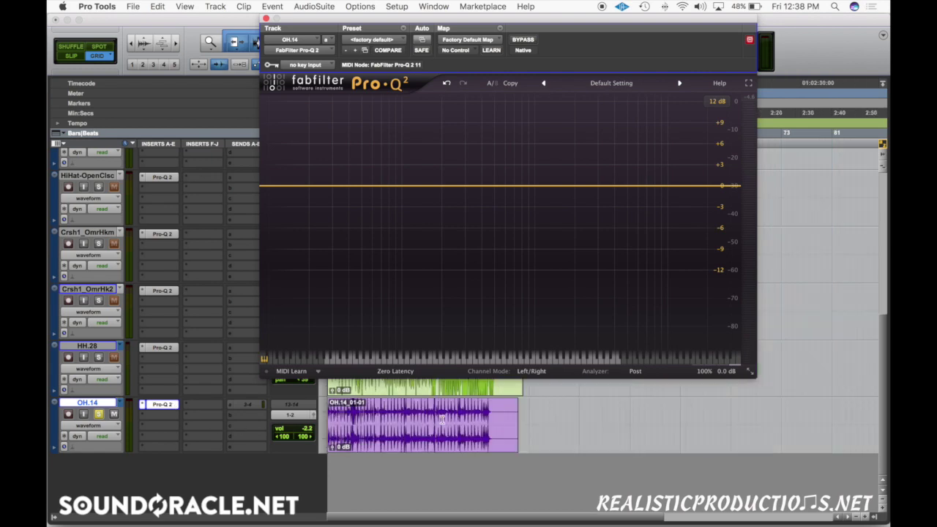
key(t)
key(t)
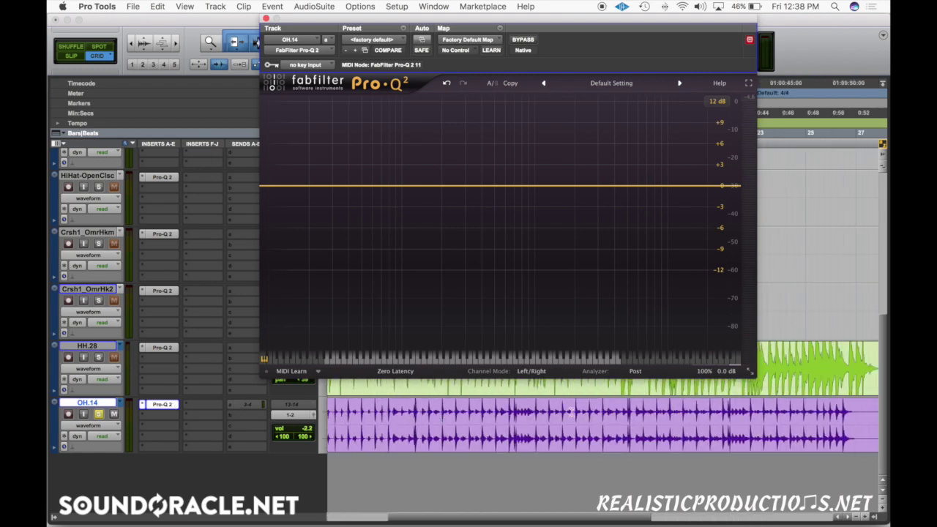
drag(510, 412, 768, 414)
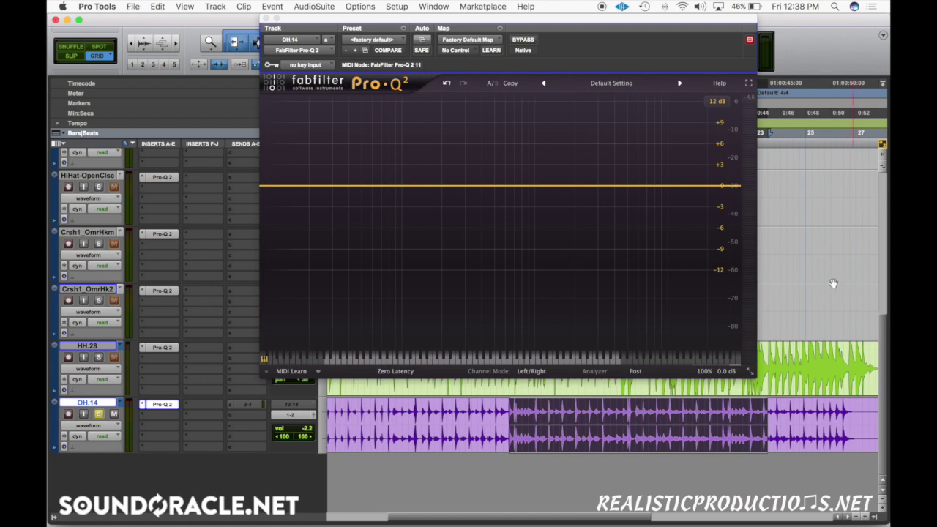
click(394, 414)
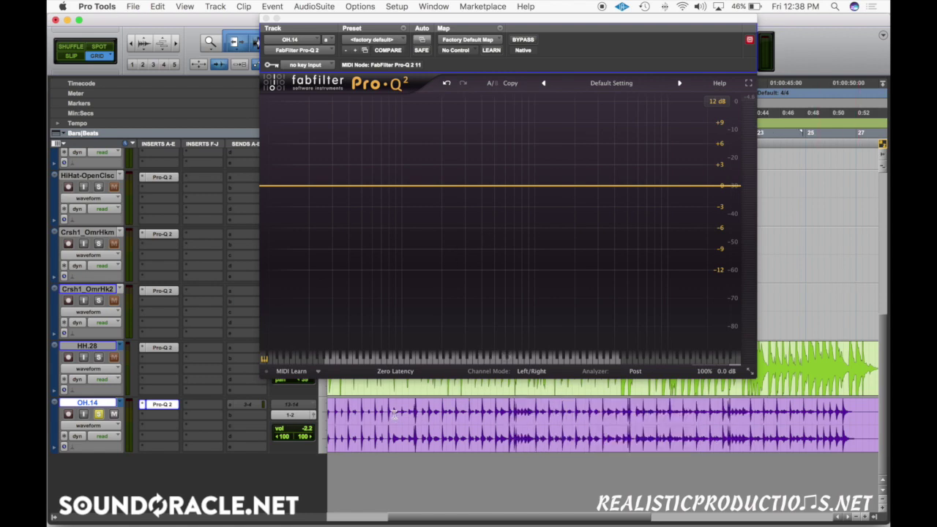
scroll(394, 415, left, 5)
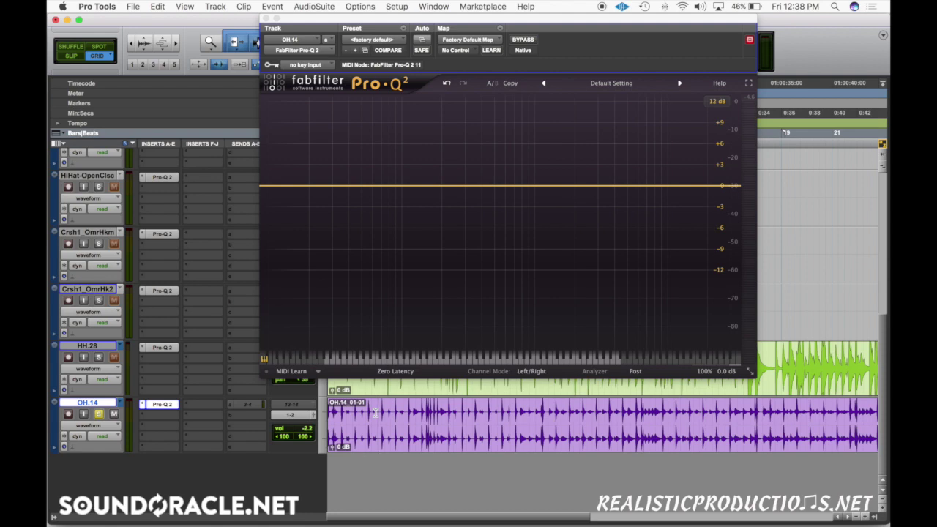
key(space)
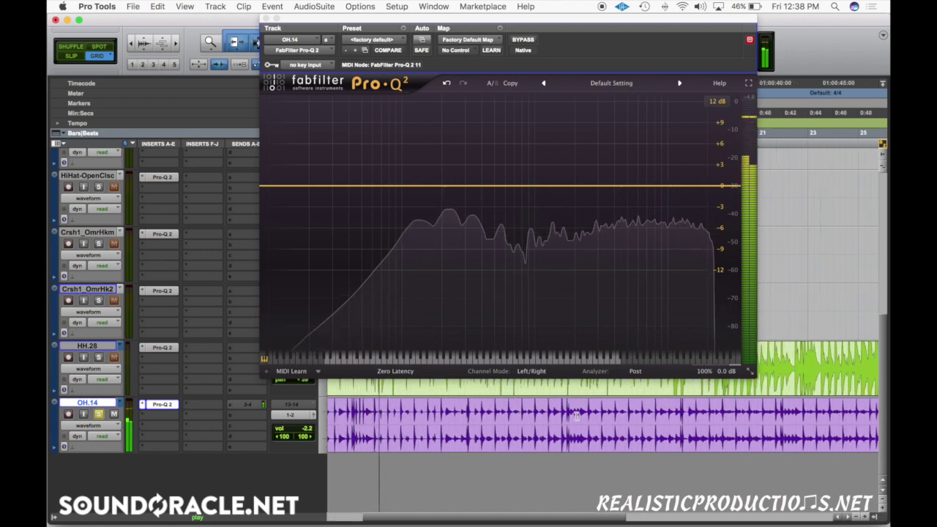
key(space)
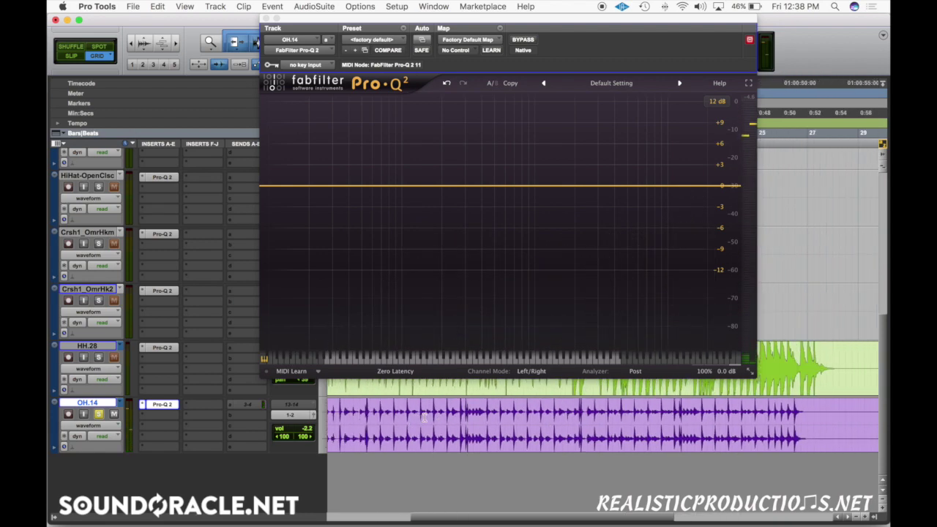
- Audition the busier middle part of the OH.14 clip and select a passage about six bars long
drag(448, 412, 641, 410)
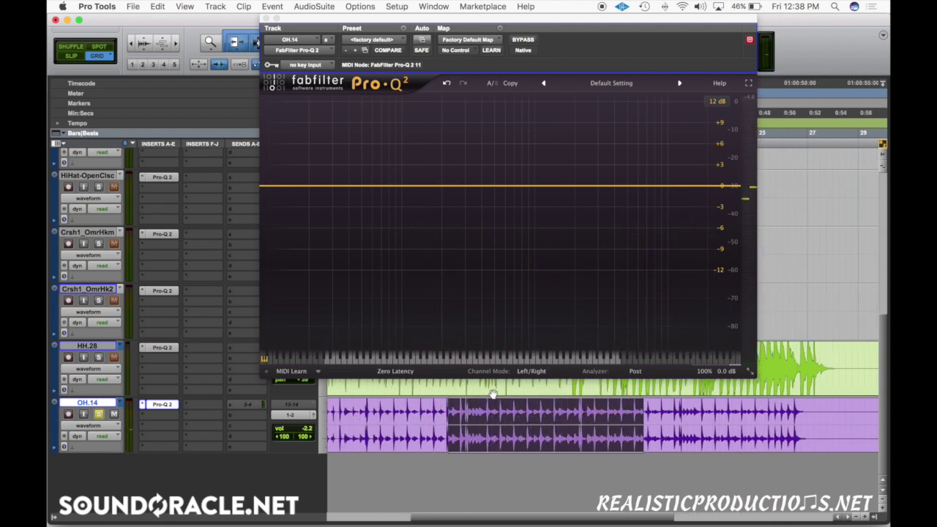
key(space)
drag(460, 410, 630, 410)
click(502, 412)
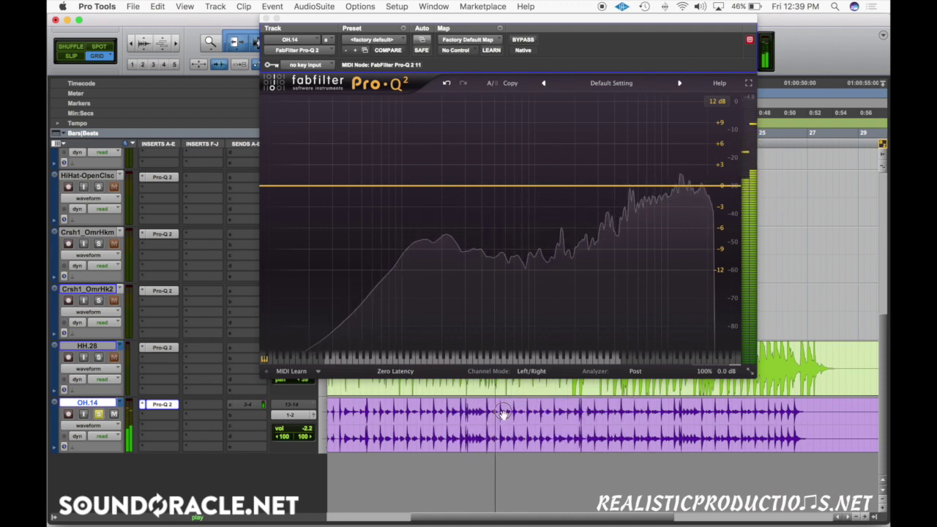
drag(488, 412, 633, 412)
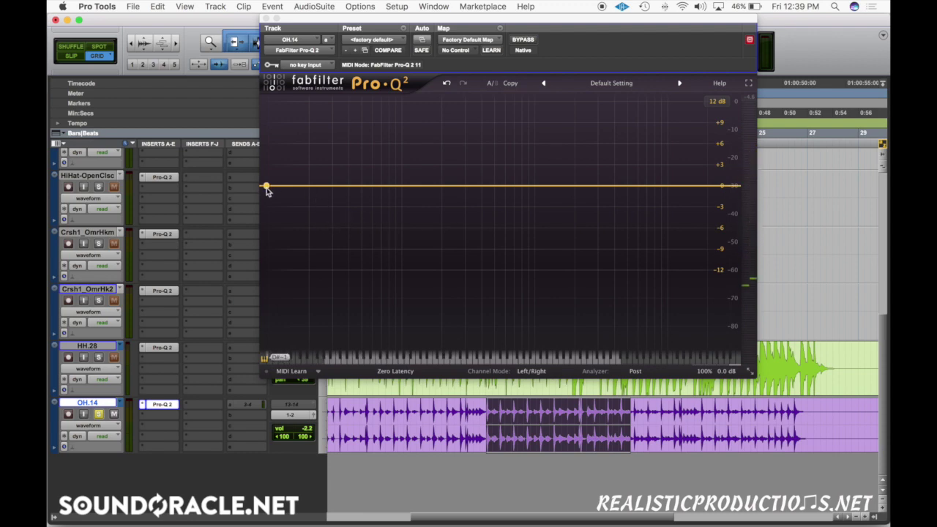
- During playback, add a low cut at about 156 Hz and a bell at about 956 Hz cut by 2 dB to OH.14
key(space)
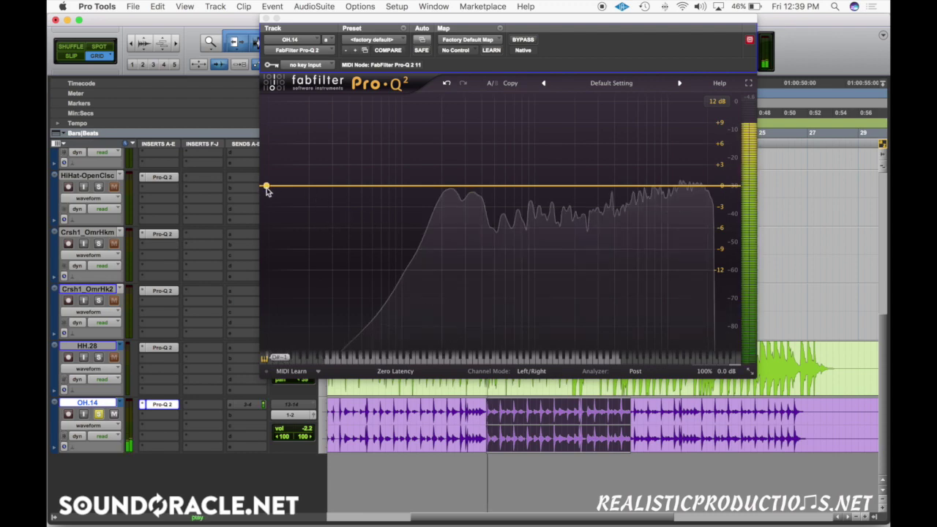
drag(267, 187, 427, 184)
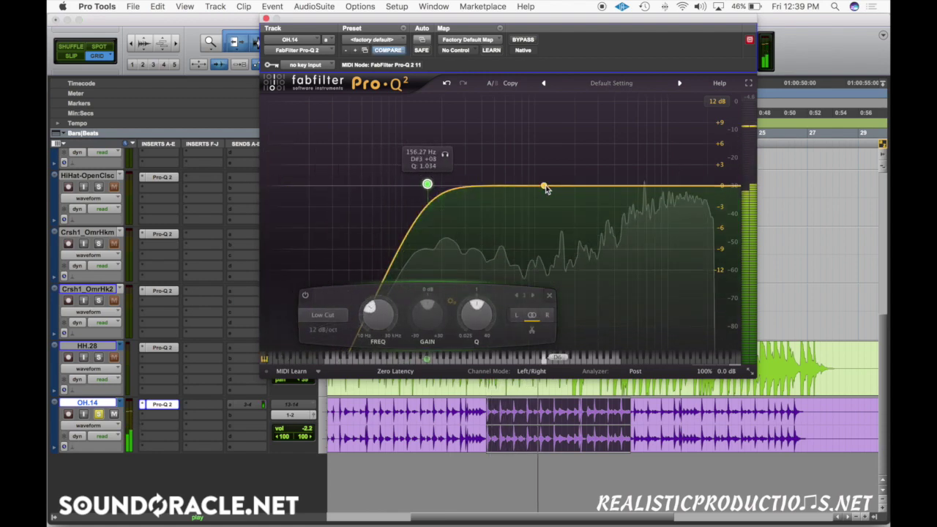
drag(545, 188, 531, 111)
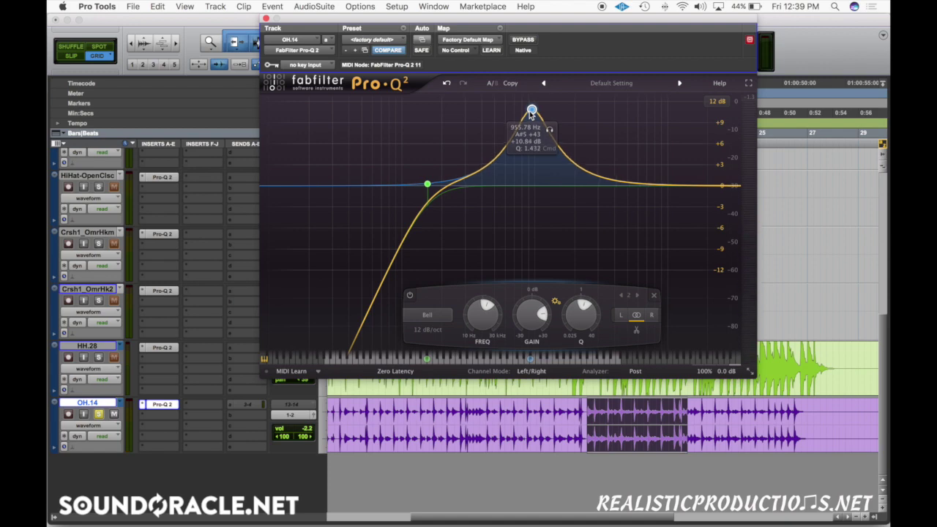
drag(532, 110, 532, 110)
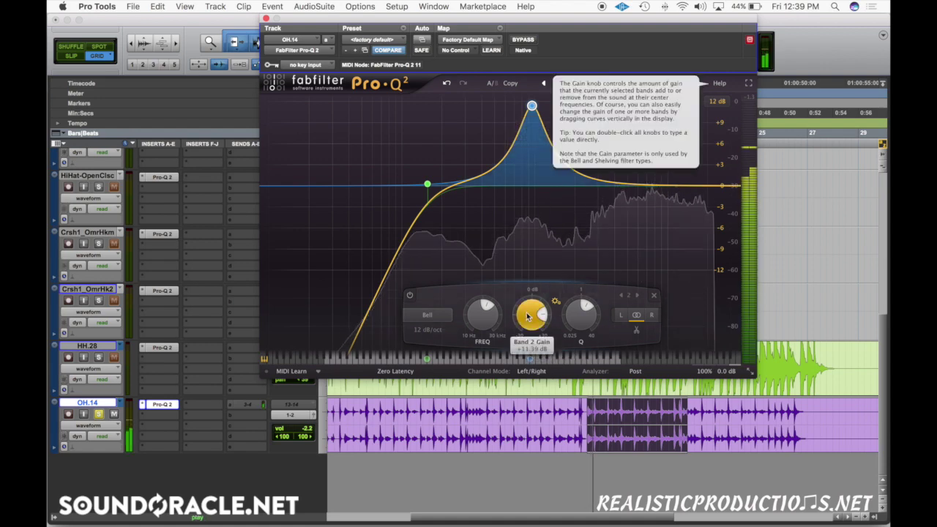
scroll(527, 317, down, 10)
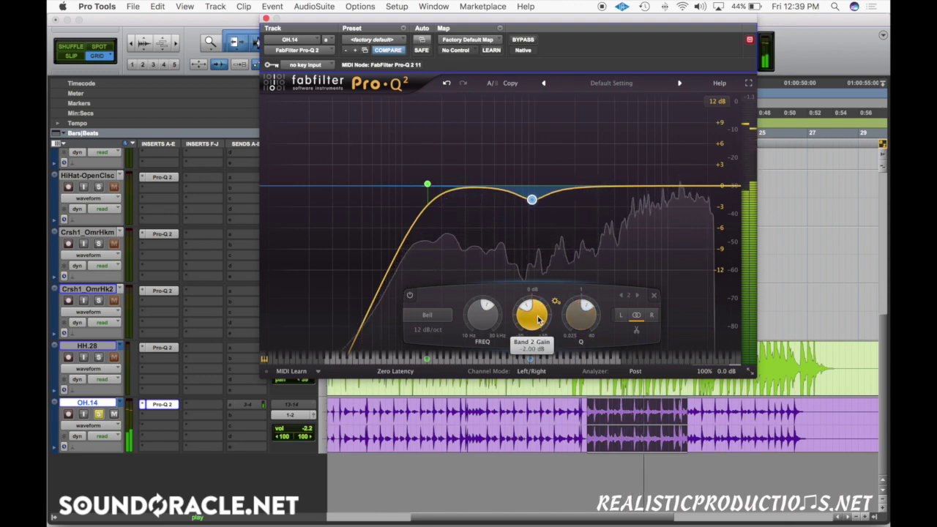
- Add a high shelf at about 10.4 kHz boosted about 4.7 dB to OH.14, and compare the EQ with it bypassed
double_click(674, 183)
mouse_move(674, 184)
mouse_down()
mouse_move(687, 177)
mouse_move(670, 169)
mouse_up()
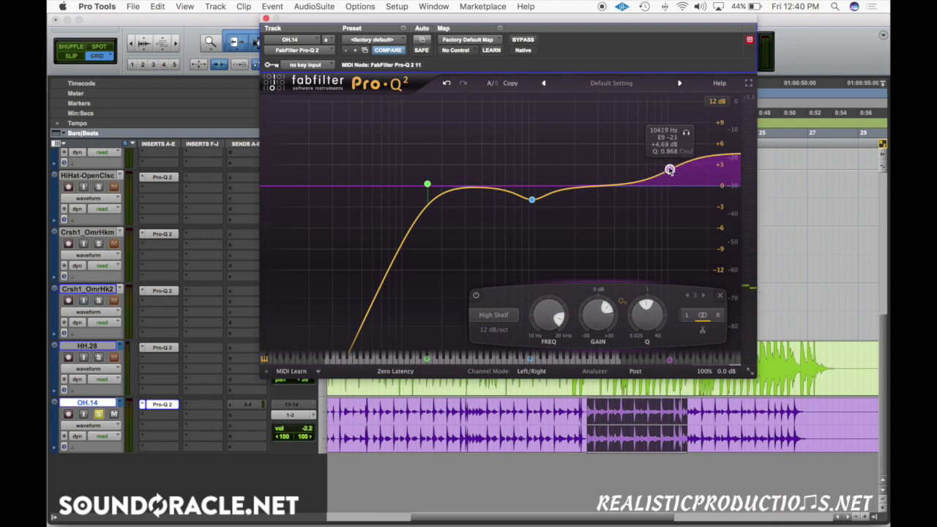
key(space)
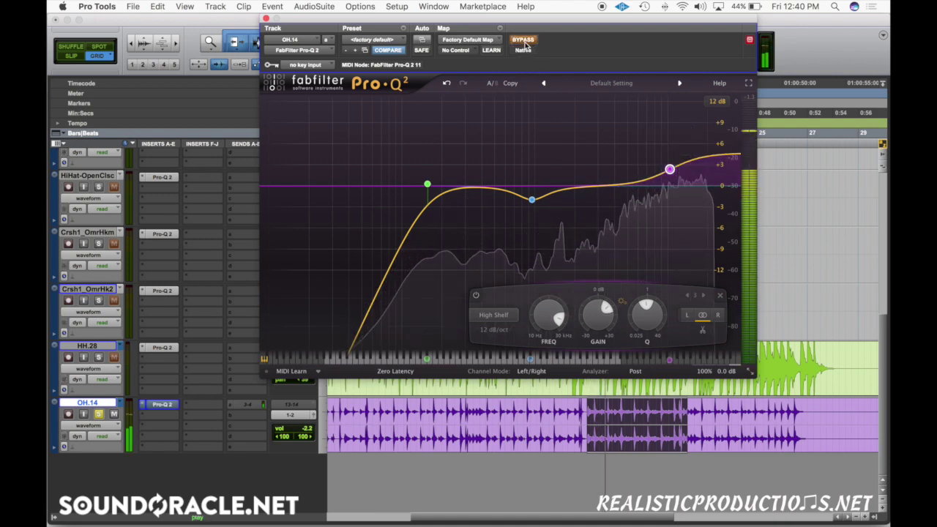
click(523, 41)
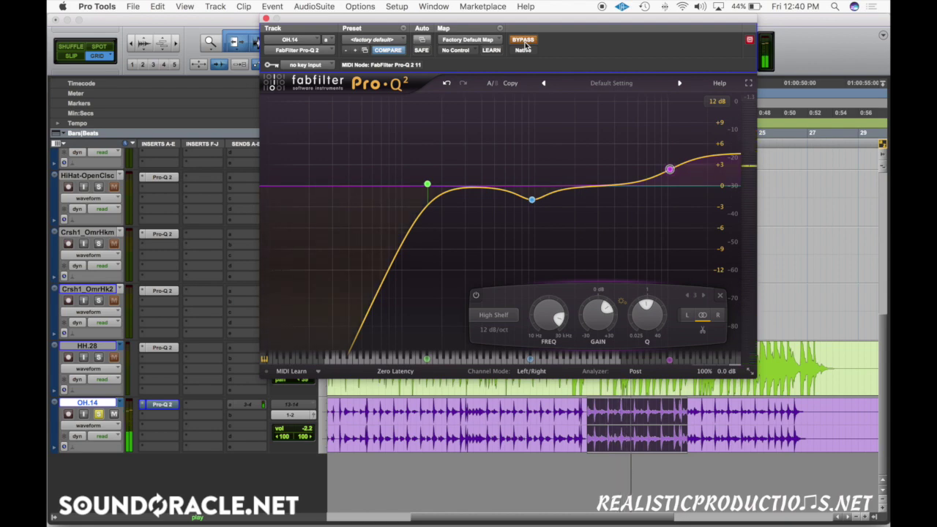
click(524, 41)
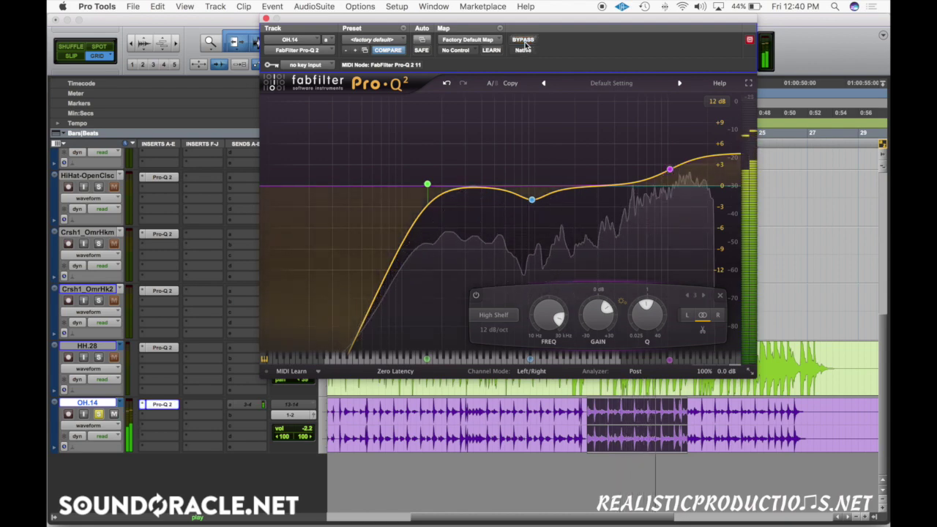
- Stop playback, close the OH.14 equalizer and return the playback position to the start of the session
key(space)
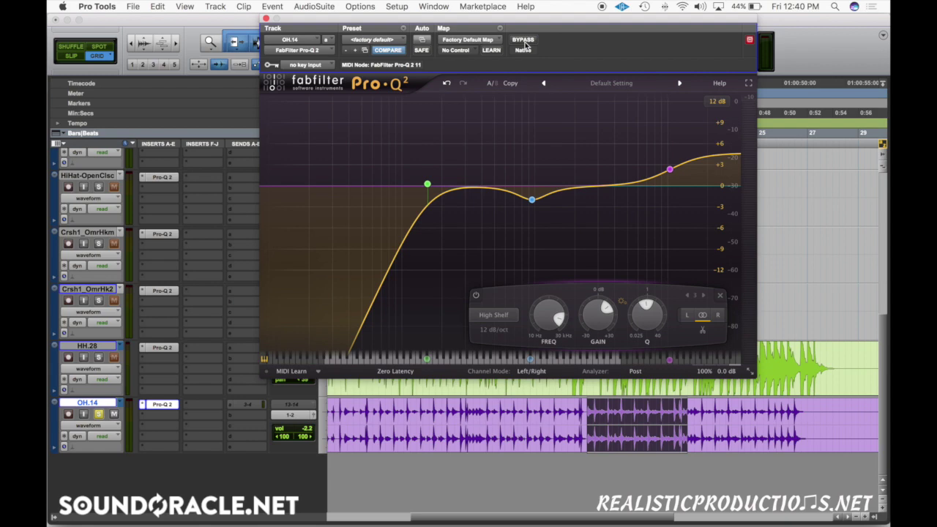
click(265, 18)
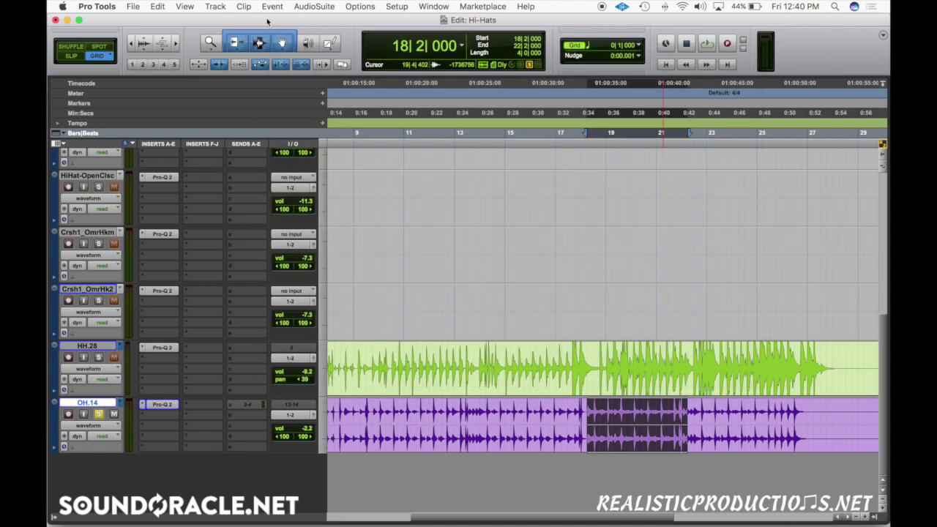
key(super+bracketleft)
key(super+bracketleft)
key(super+bracketleft)
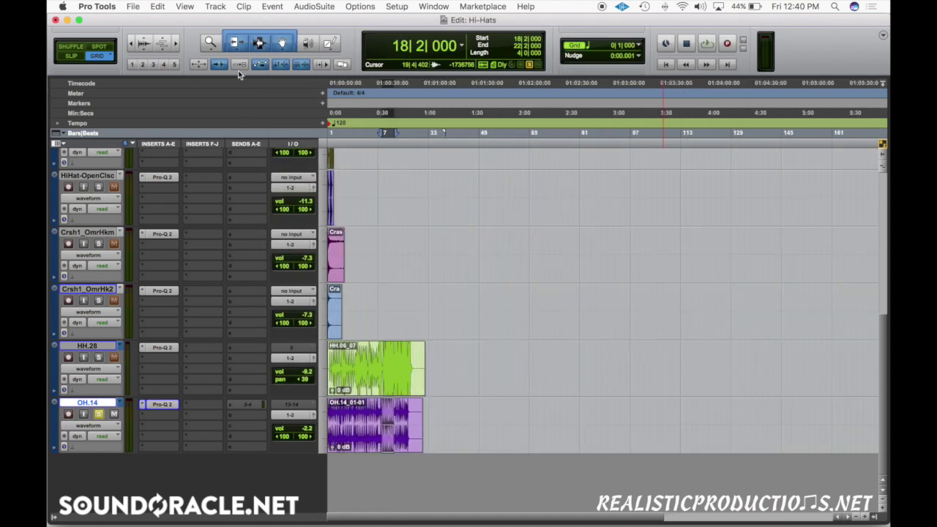
key(Return)
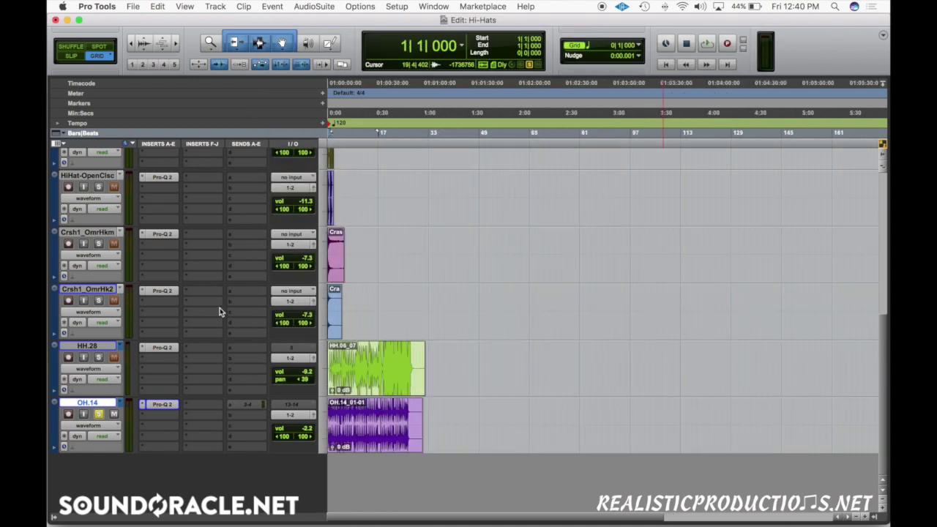
- Take the OH.14 overhead track out of solo and go back to the first hi-hat tracks in the session
key(super+bracketright)
key(super+bracketright)
key(super+bracketright)
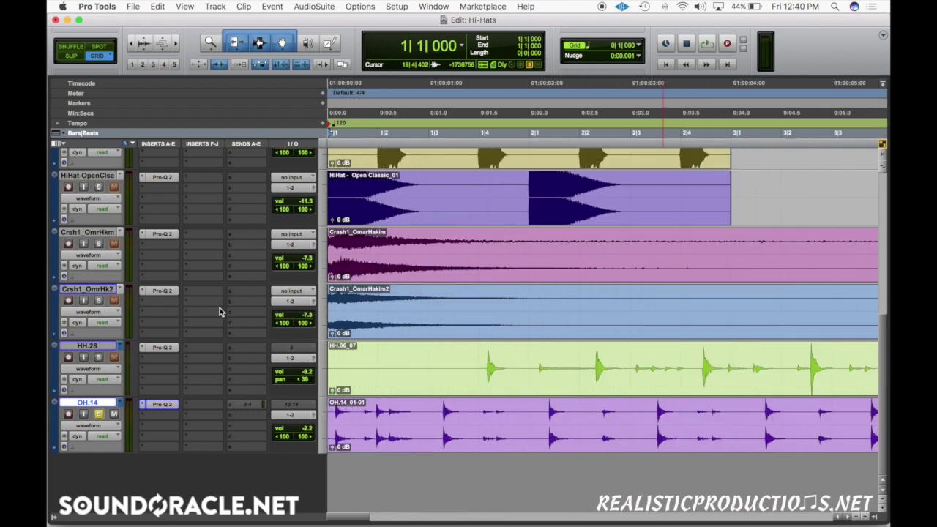
click(102, 415)
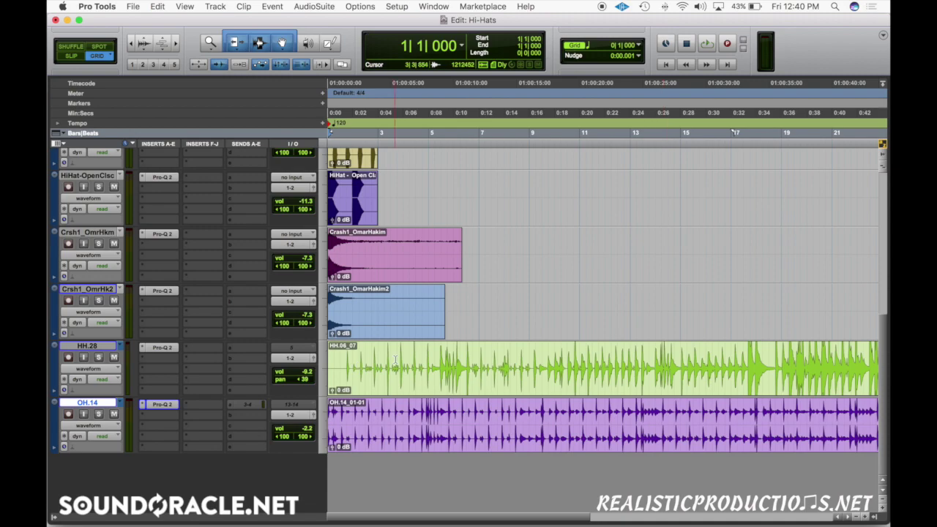
scroll(395, 359, up, 5)
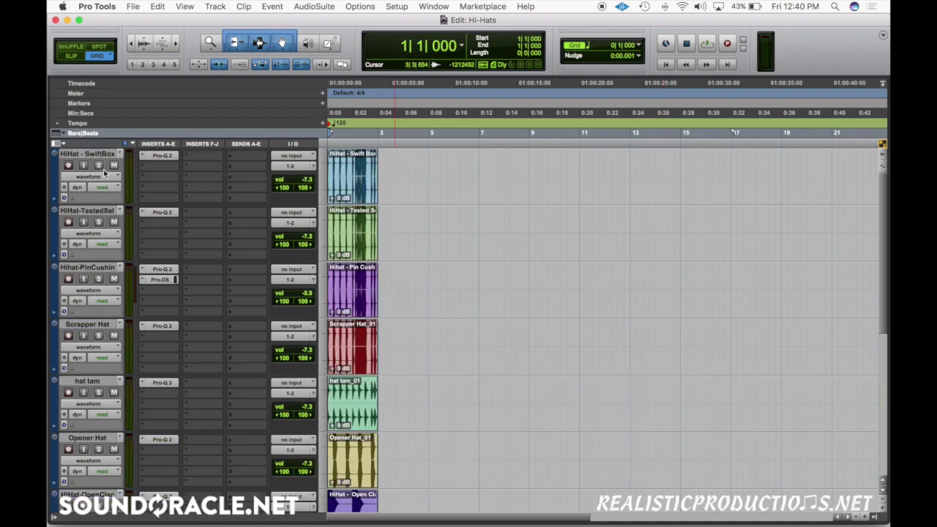